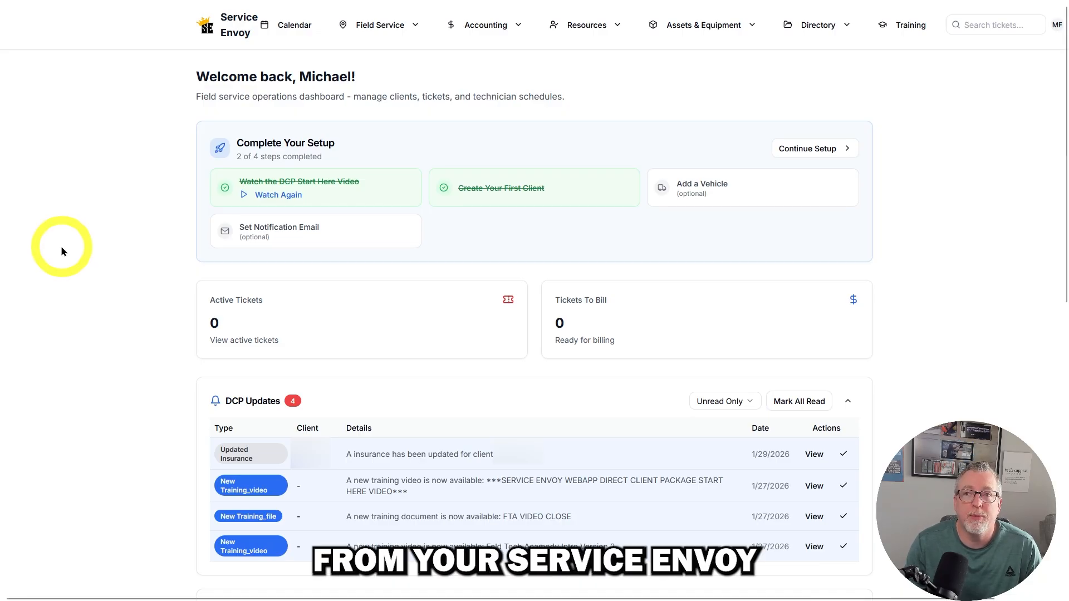
# - Start a new field service ticket and select FIELD NATION - FIELD NATION, LLC as its client
pyautogui.click(389, 28)
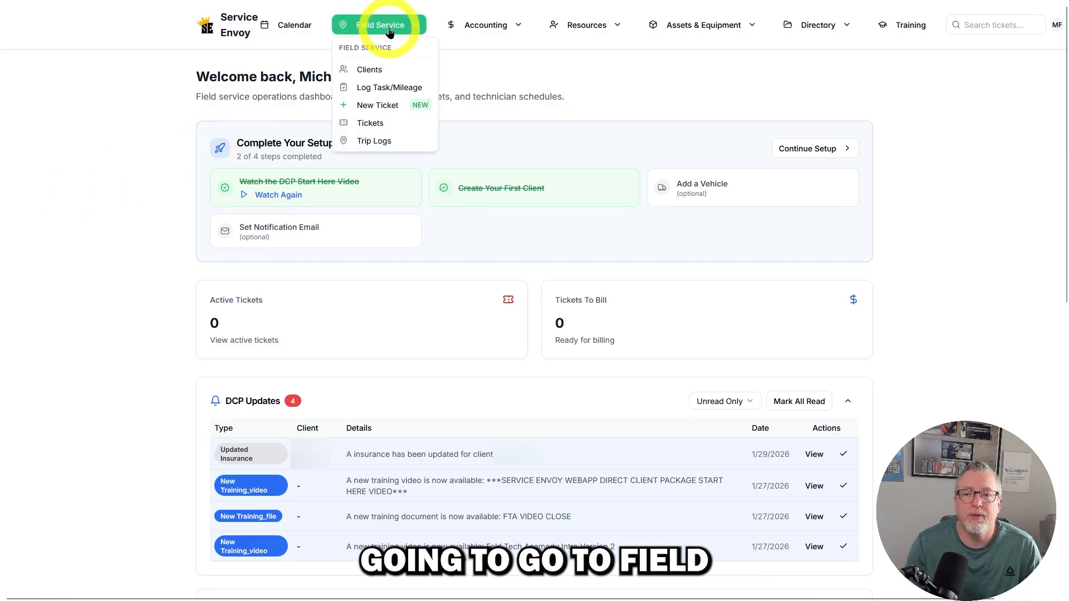
pyautogui.click(389, 103)
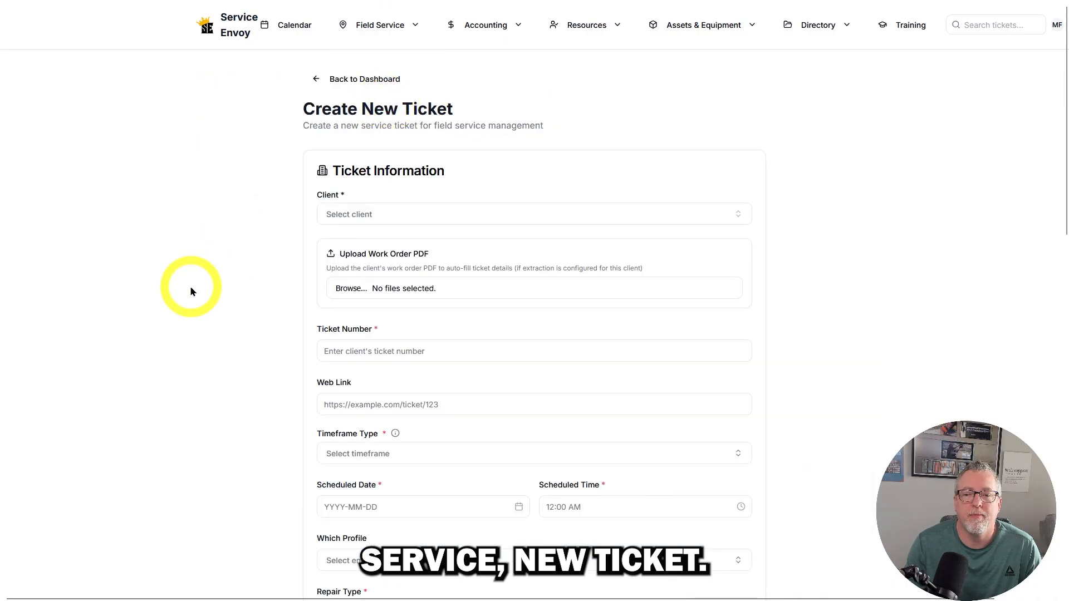
pyautogui.click(356, 212)
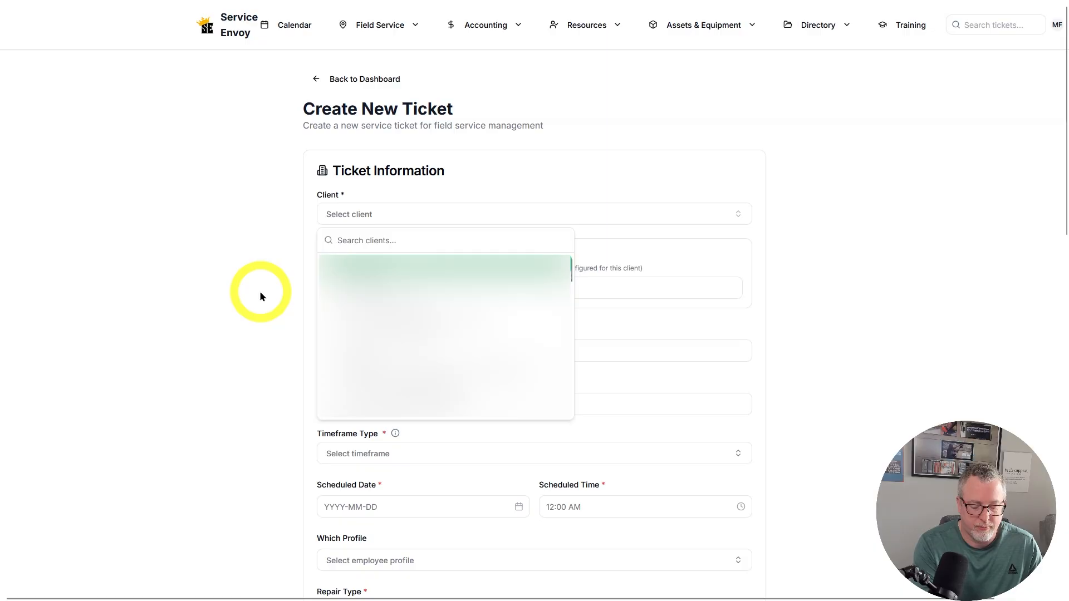
pyautogui.write('FIELD')
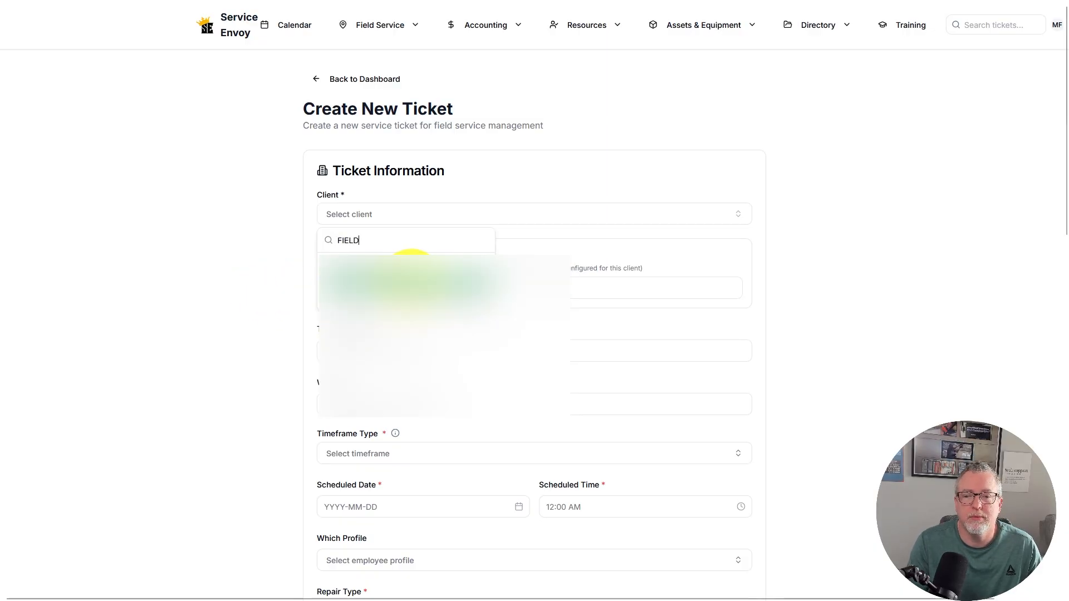
pyautogui.click(415, 267)
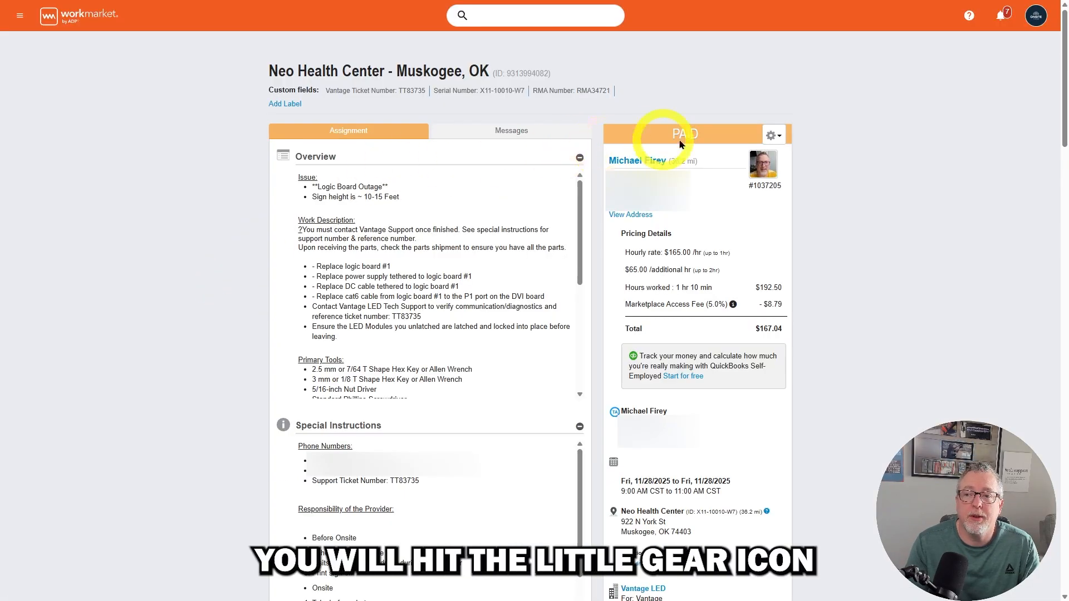
# - Upload the client's work order PDF to the new ticket to auto-fill its details
pyautogui.click(772, 136)
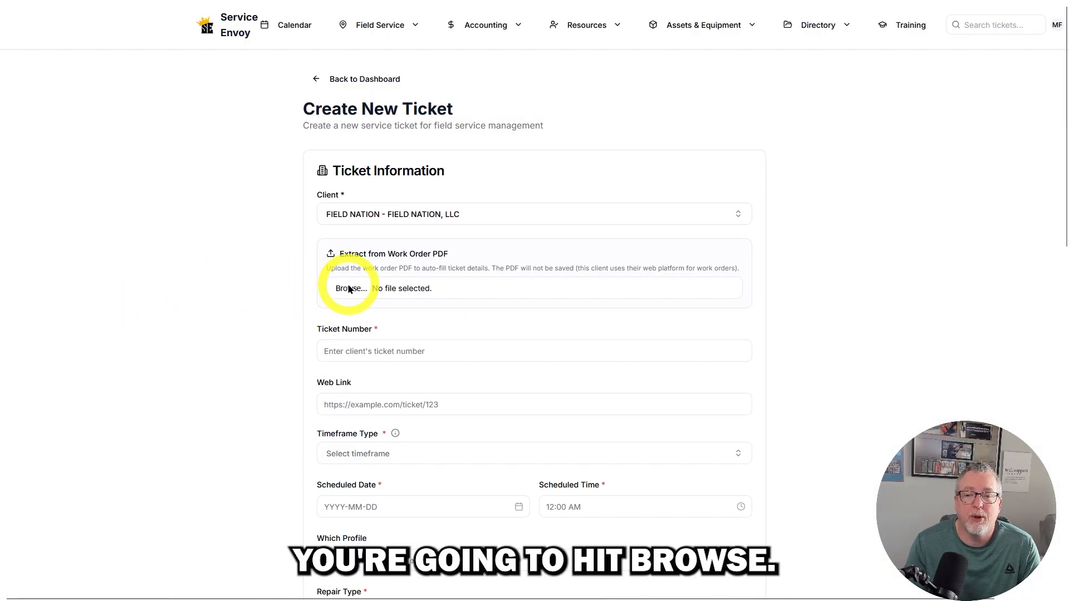
pyautogui.click(349, 289)
pyautogui.click(186, 156)
pyautogui.doubleClick(186, 156)
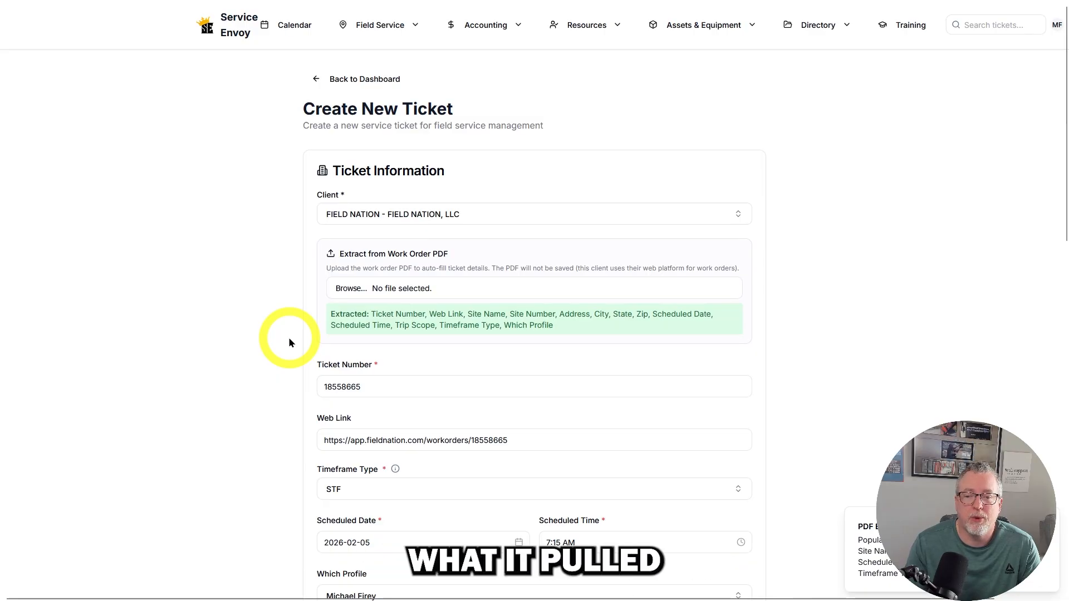
# - Check the extracted ticket details against the work order and set the repair type to NETWORK EQUIPMENT
pyautogui.scroll(-4, 282, 340)
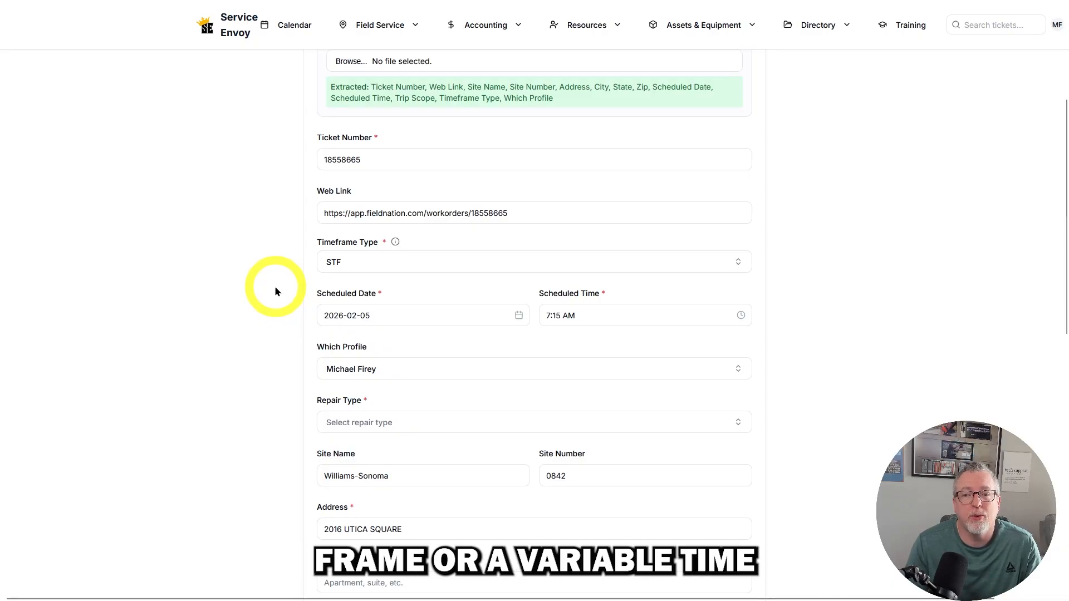
pyautogui.hotkey('alt', 'Tab')
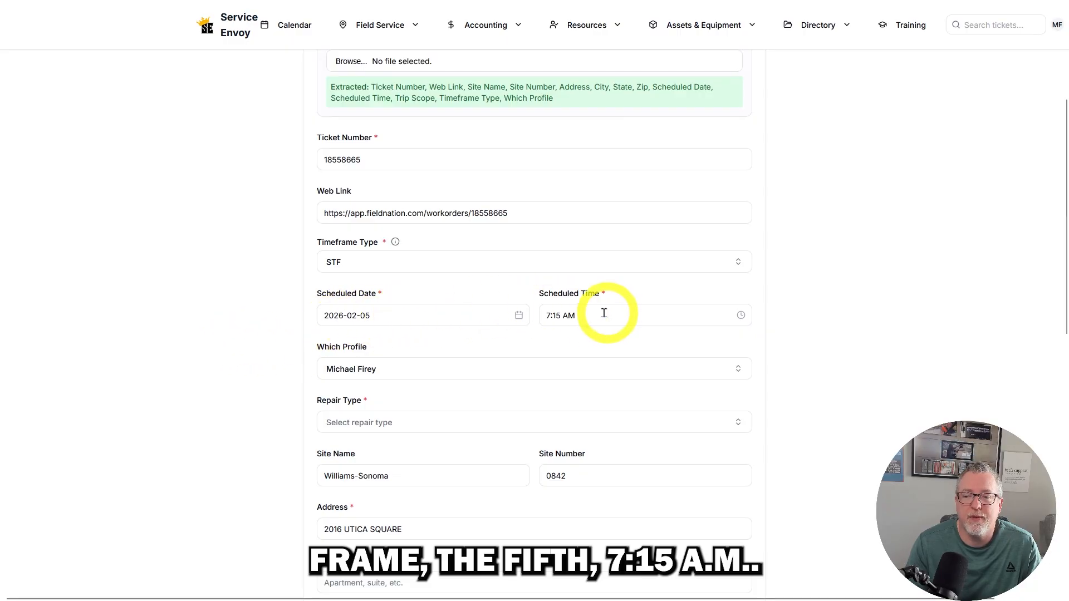
pyautogui.scroll(-4, 254, 361)
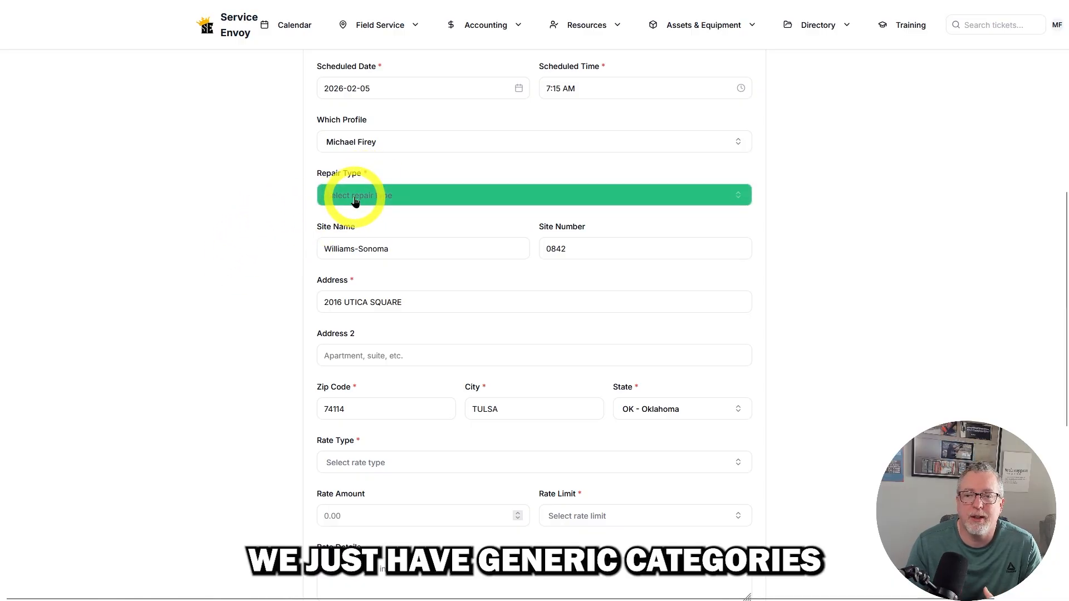
pyautogui.click(355, 201)
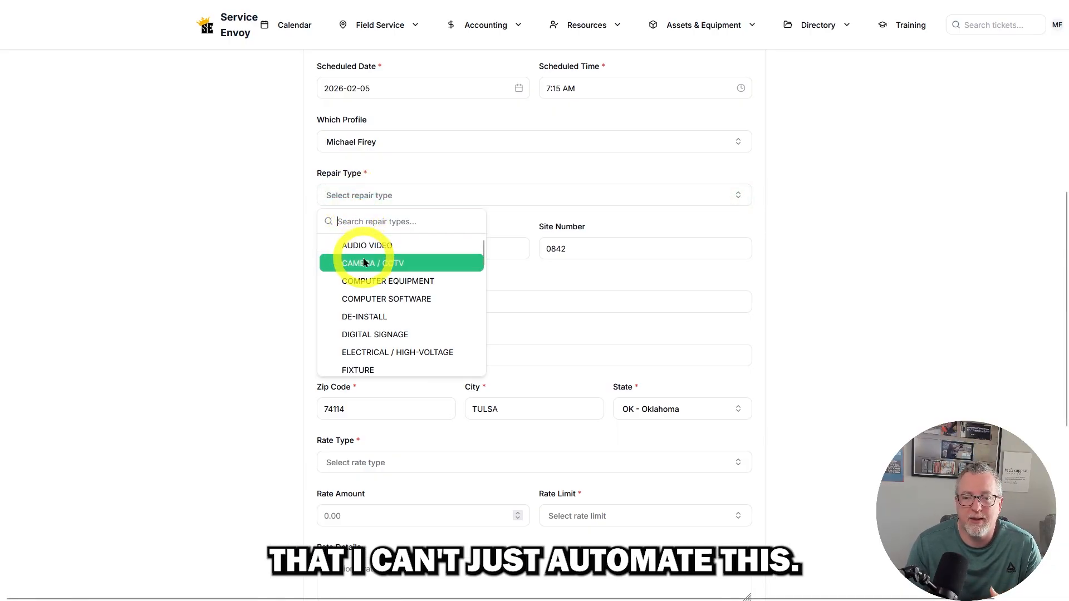
pyautogui.scroll(-3, 365, 329)
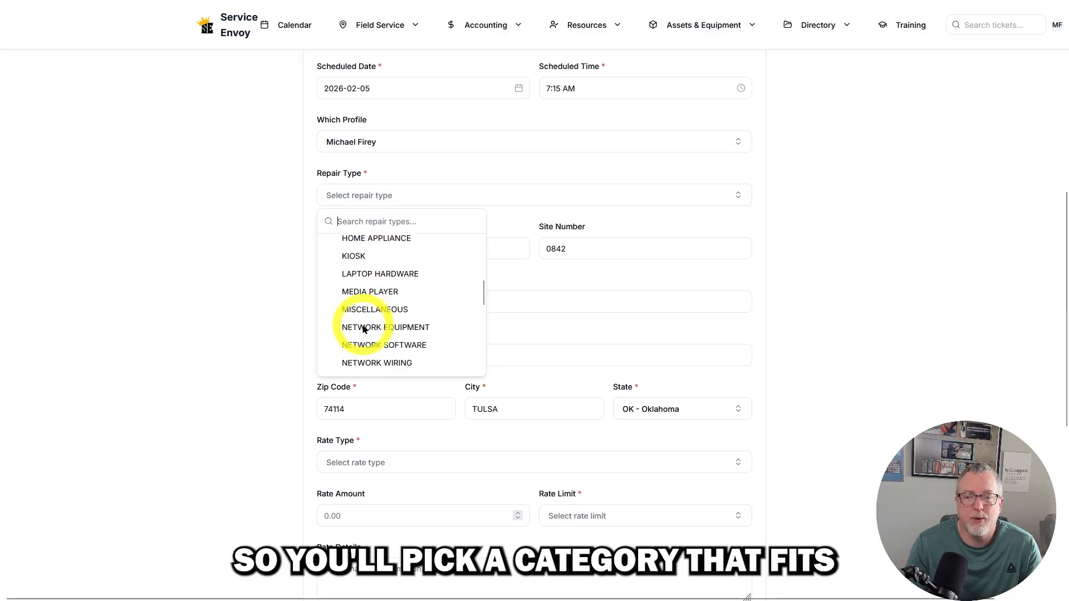
pyautogui.click(368, 312)
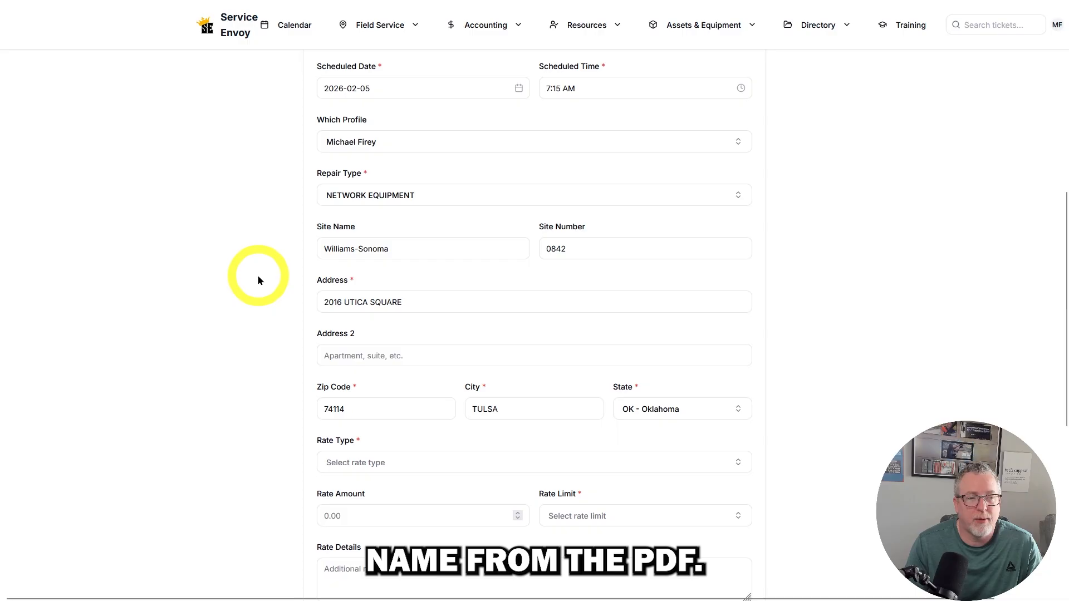
# - Set the ticket's rate type to HOURLY and the rate amount to 70, as given in the work order
pyautogui.hotkey('alt', 'Tab')
pyautogui.hotkey('alt', 'Tab')
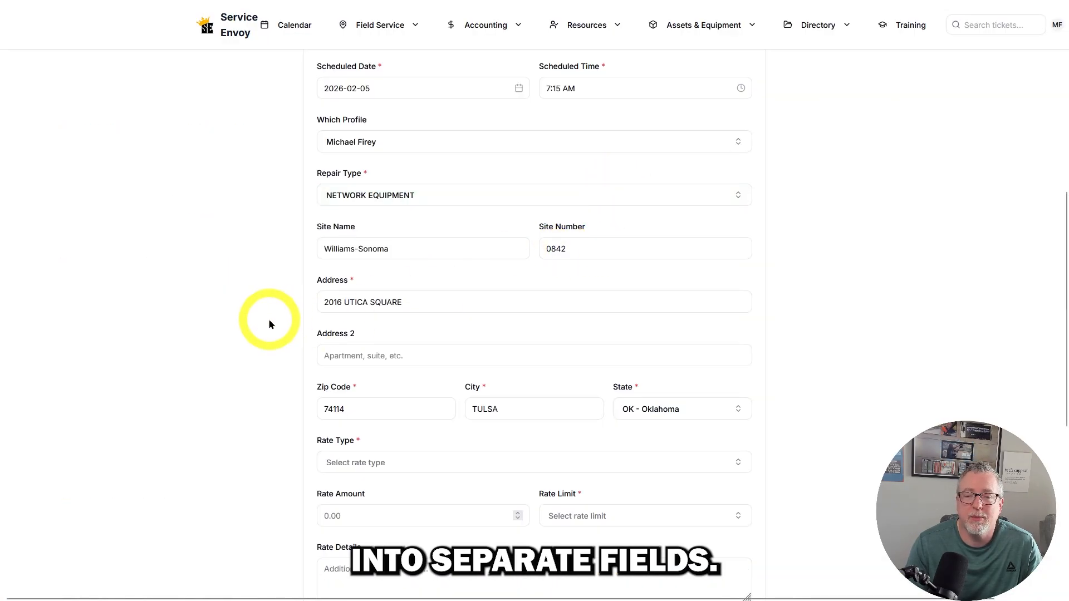
pyautogui.scroll(-3, 268, 318)
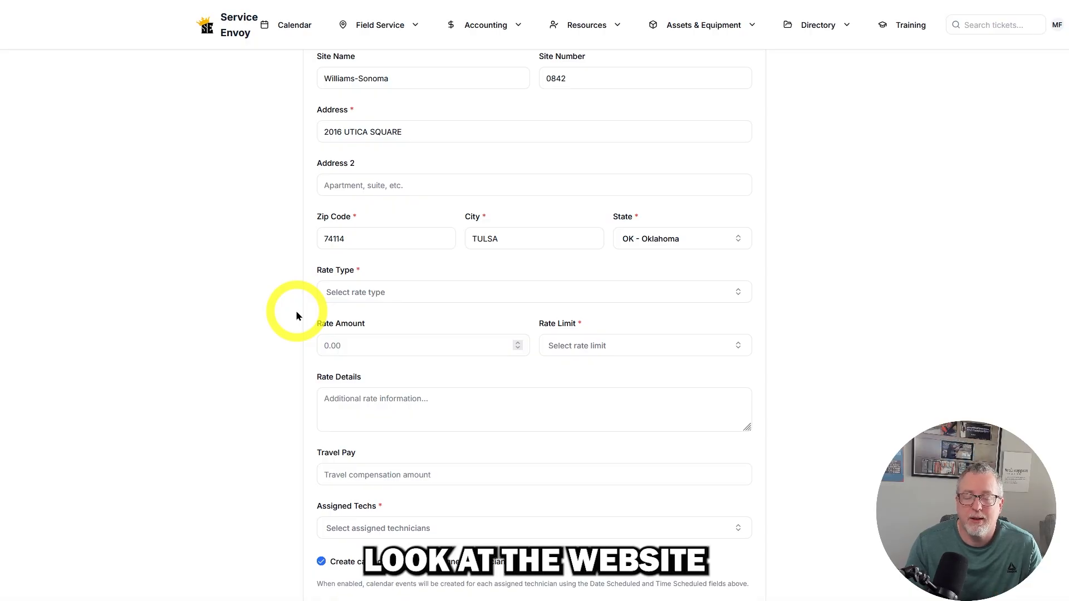
pyautogui.click(359, 300)
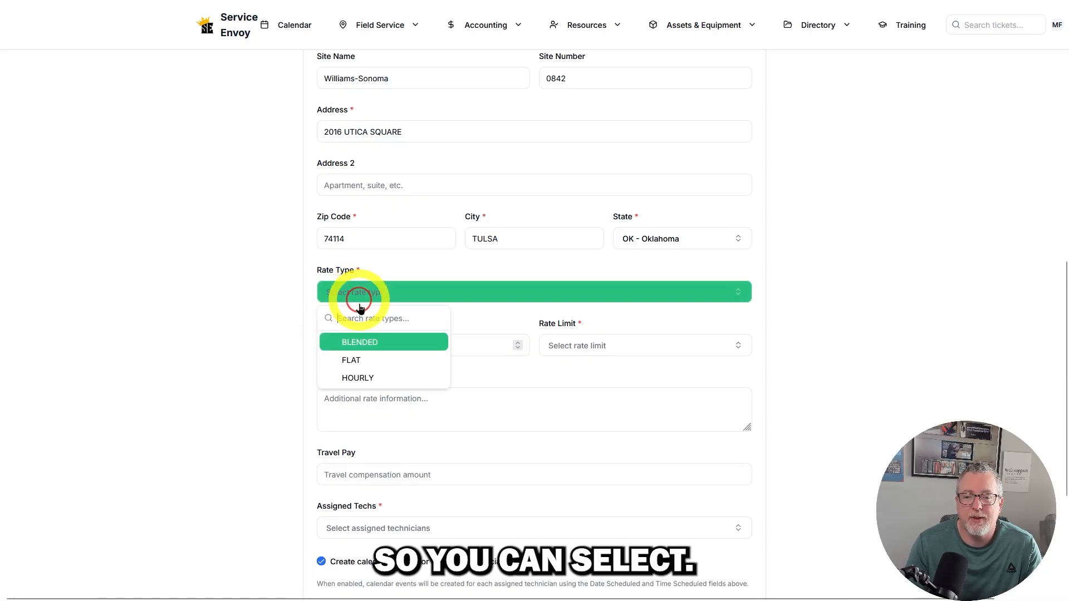
pyautogui.click(391, 377)
pyautogui.click(346, 355)
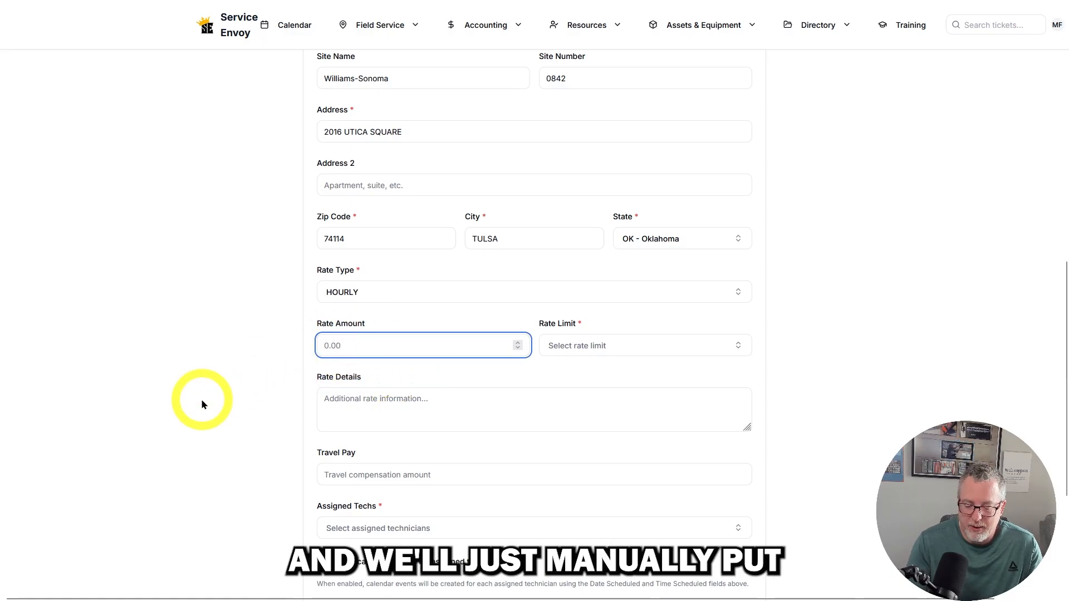
pyautogui.write('75.00')
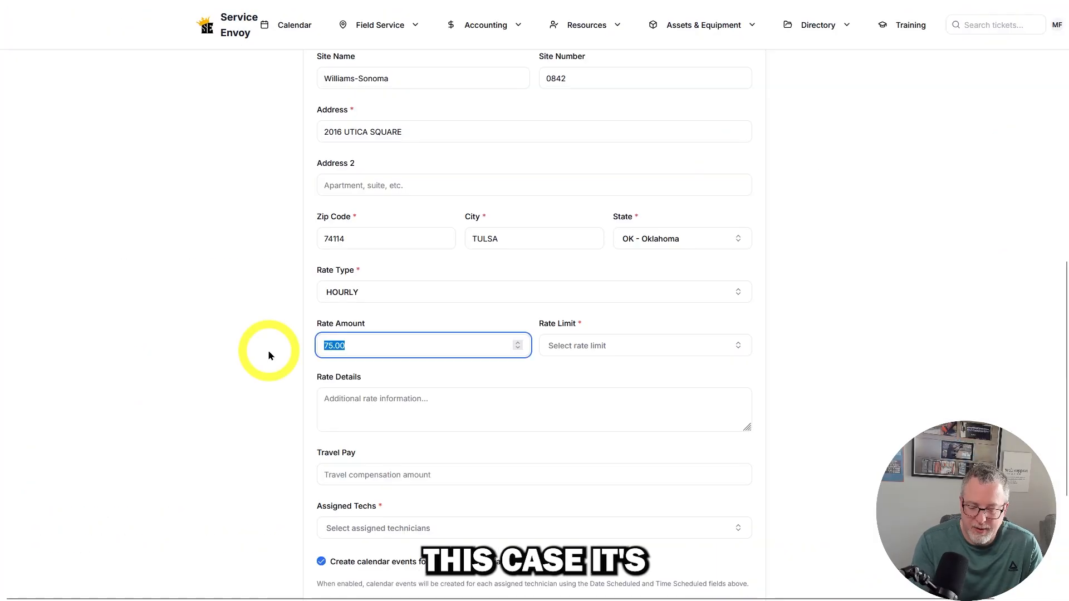
pyautogui.write('70')
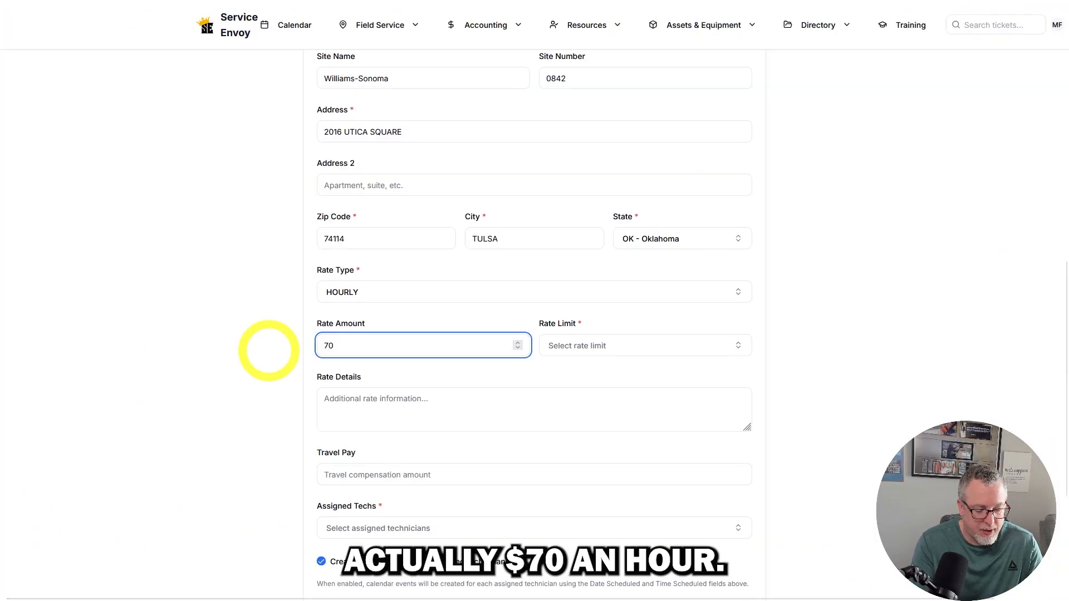
# - Set the ticket's rate limit to 8HR
pyautogui.press('Tab')
pyautogui.write('8')
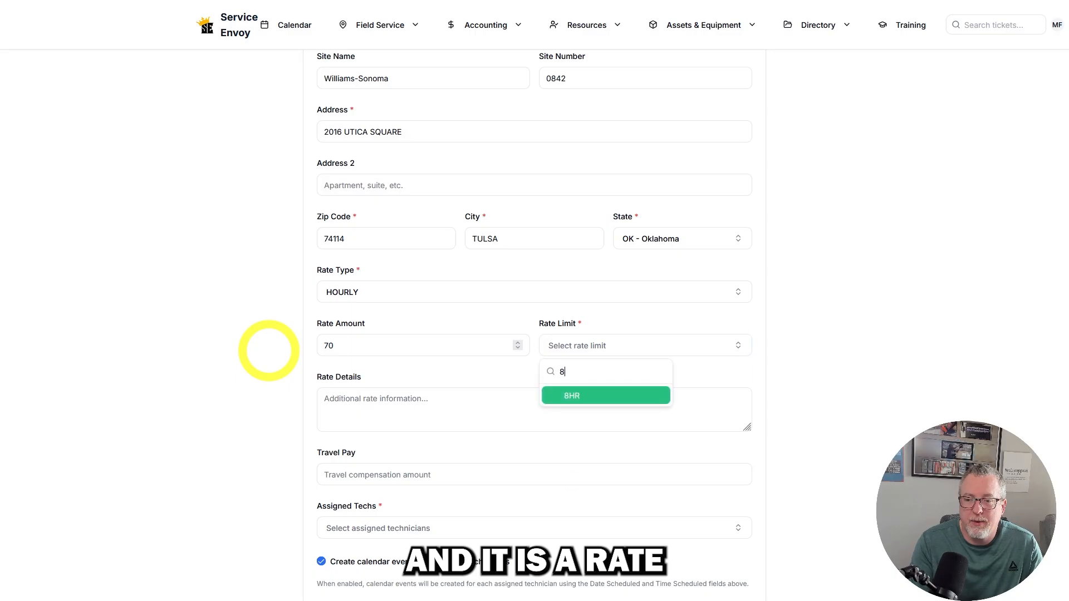
pyautogui.click(576, 395)
# - Leave the optional rate details and travel pay empty and assign the available technician to the ticket
pyautogui.scroll(-2, 359, 273)
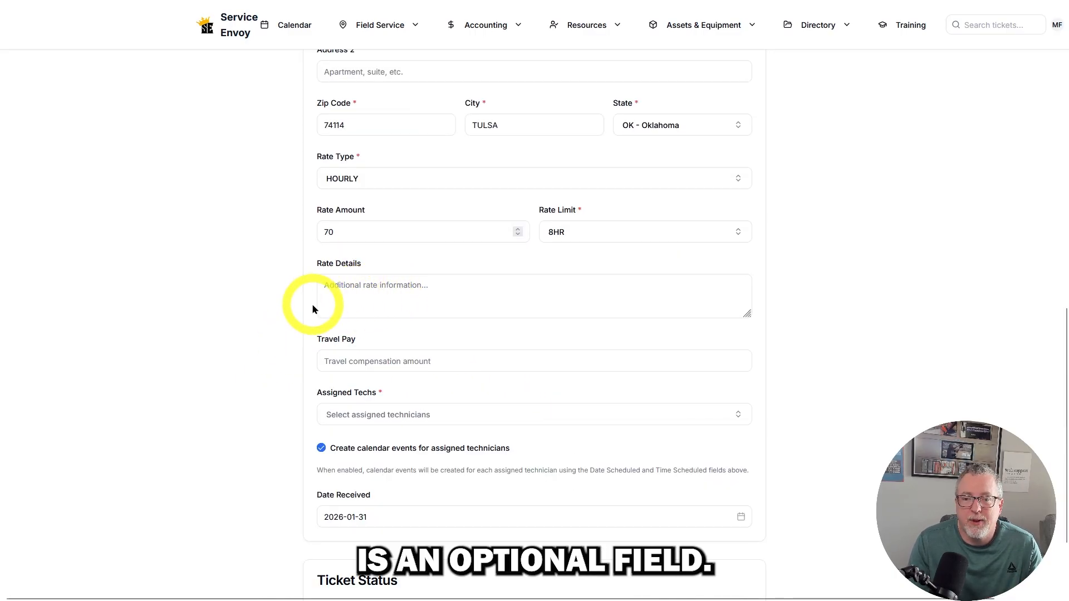
pyautogui.scroll(-1, 280, 322)
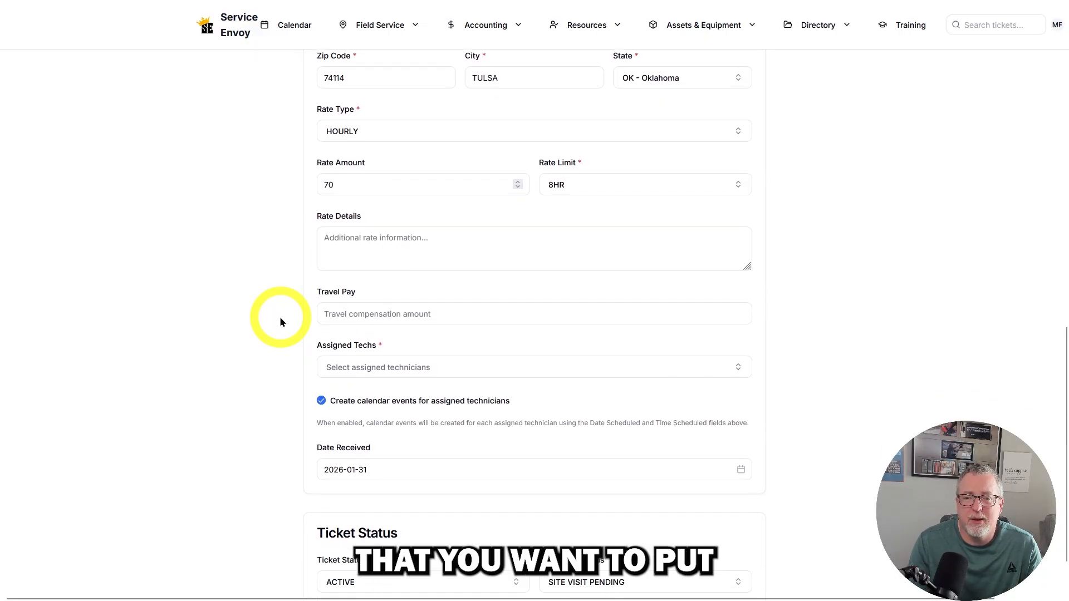
pyautogui.scroll(-1, 280, 322)
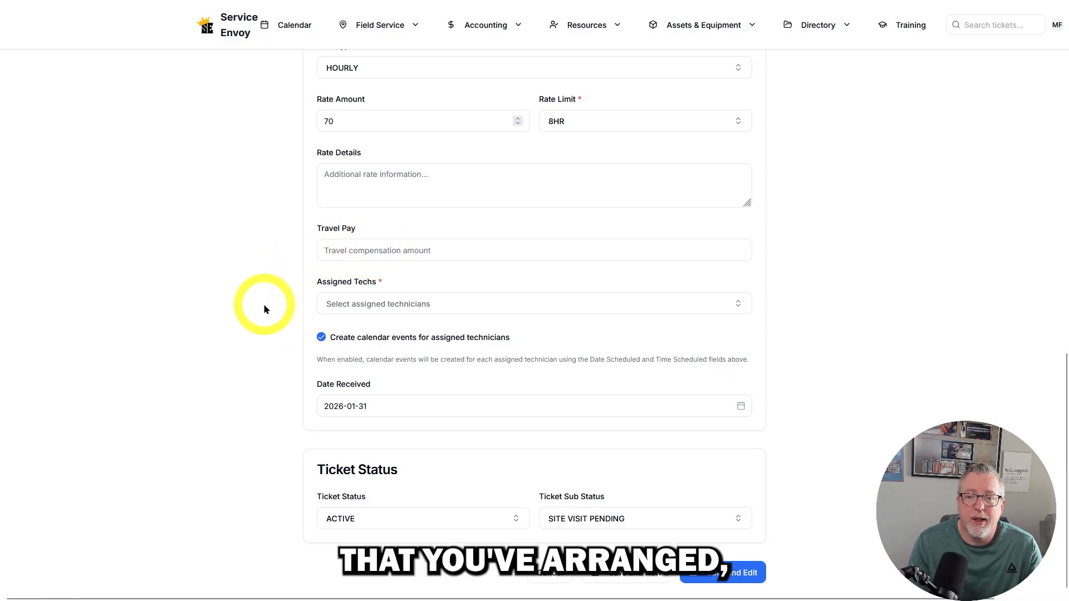
pyautogui.click(367, 250)
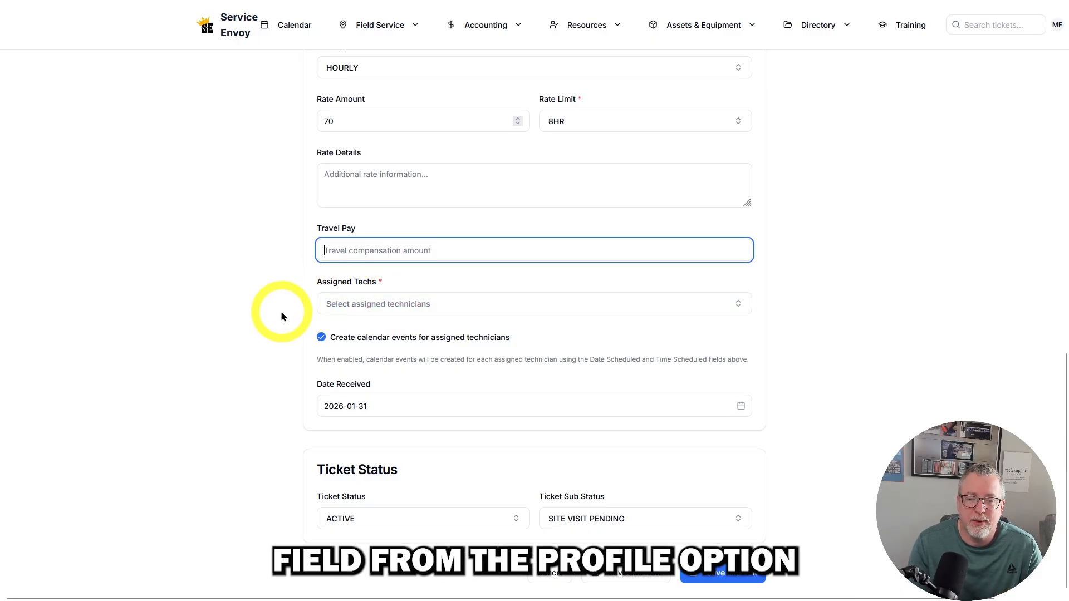
pyautogui.scroll(7, 281, 317)
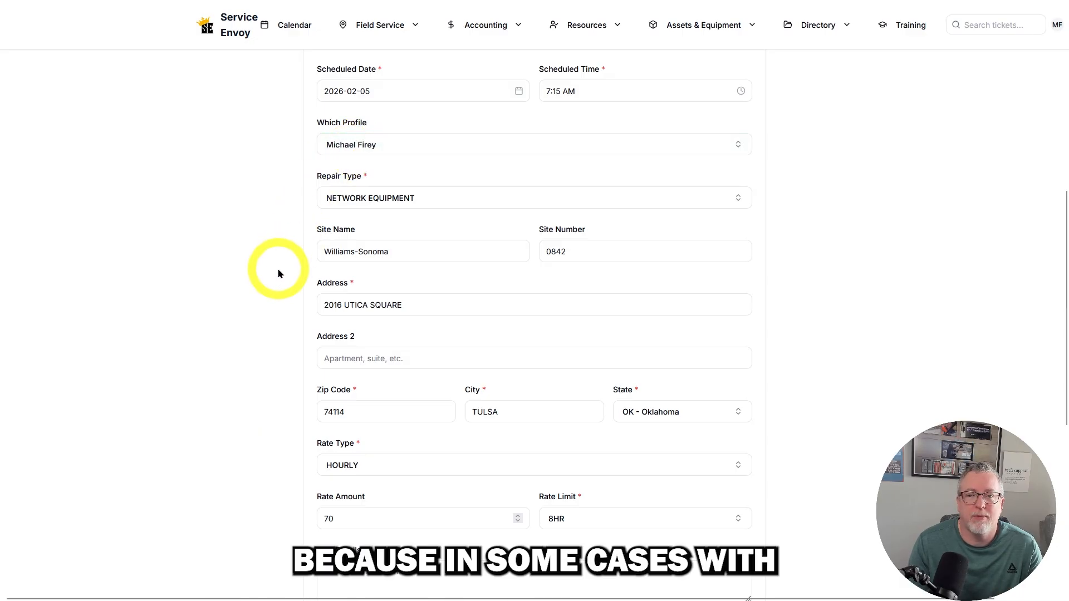
pyautogui.scroll(-6, 277, 270)
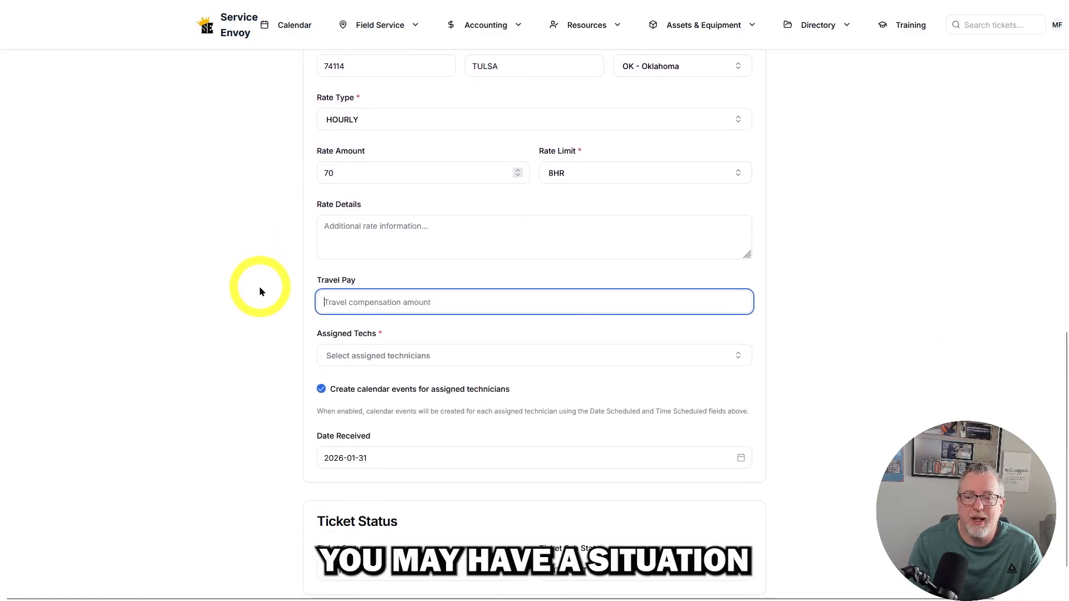
pyautogui.scroll(-1, 259, 287)
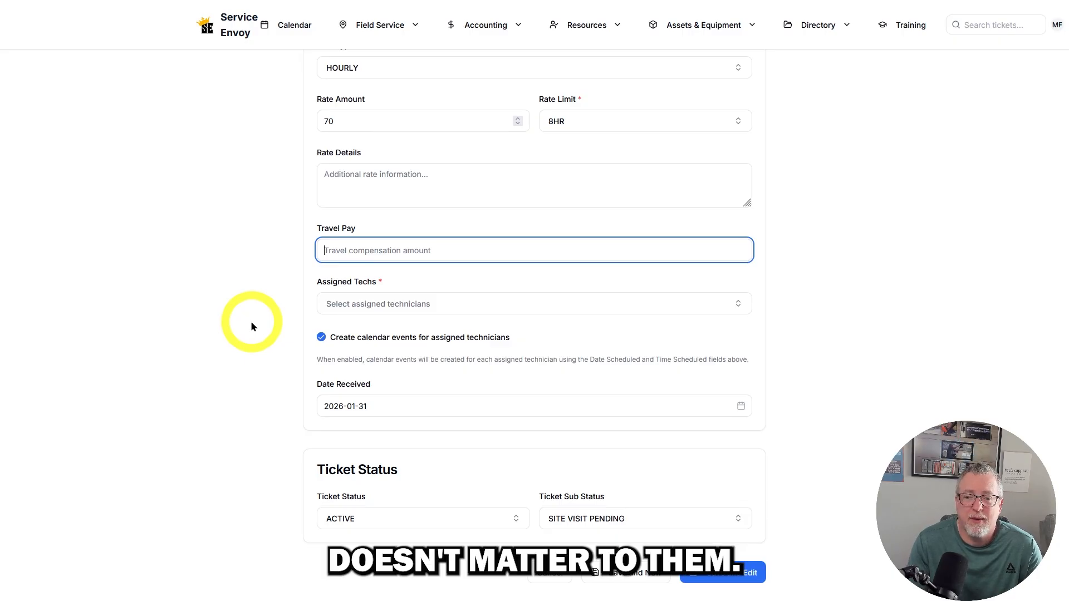
pyautogui.click(343, 309)
pyautogui.click(343, 308)
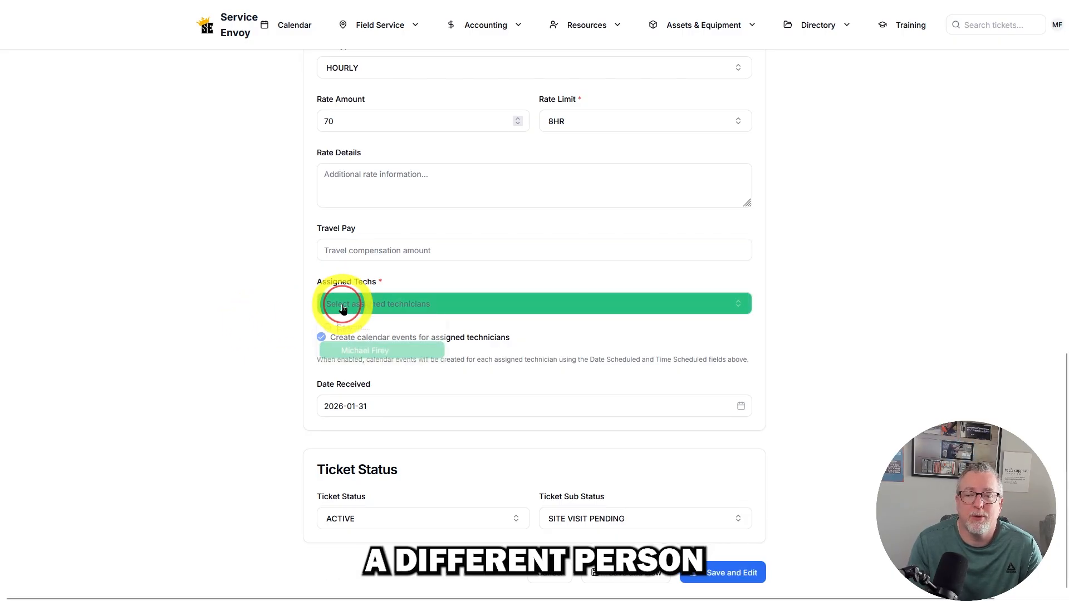
pyautogui.click(349, 351)
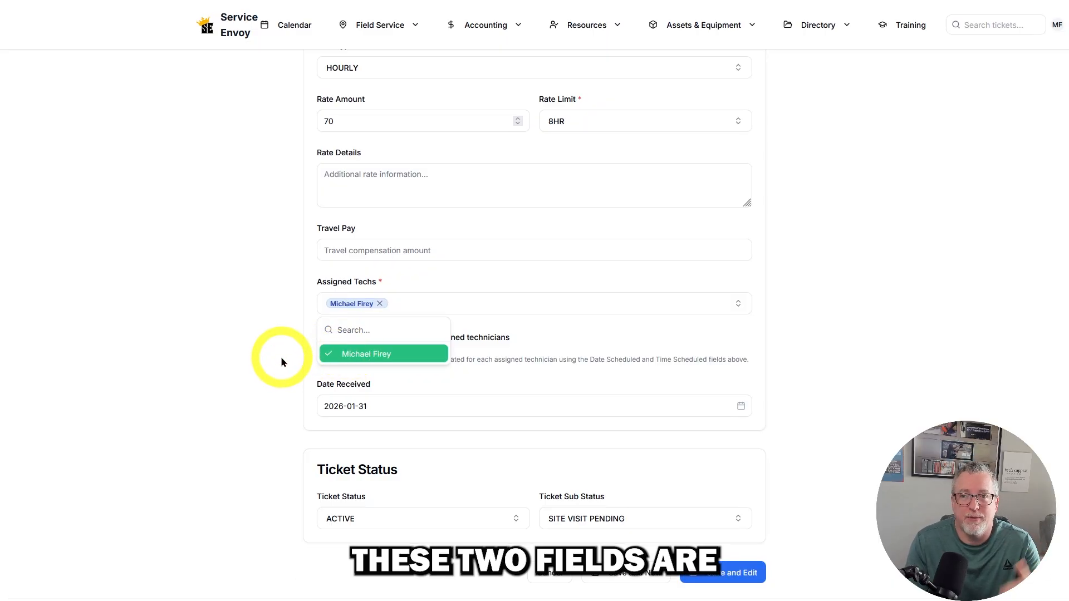
pyautogui.click(281, 357)
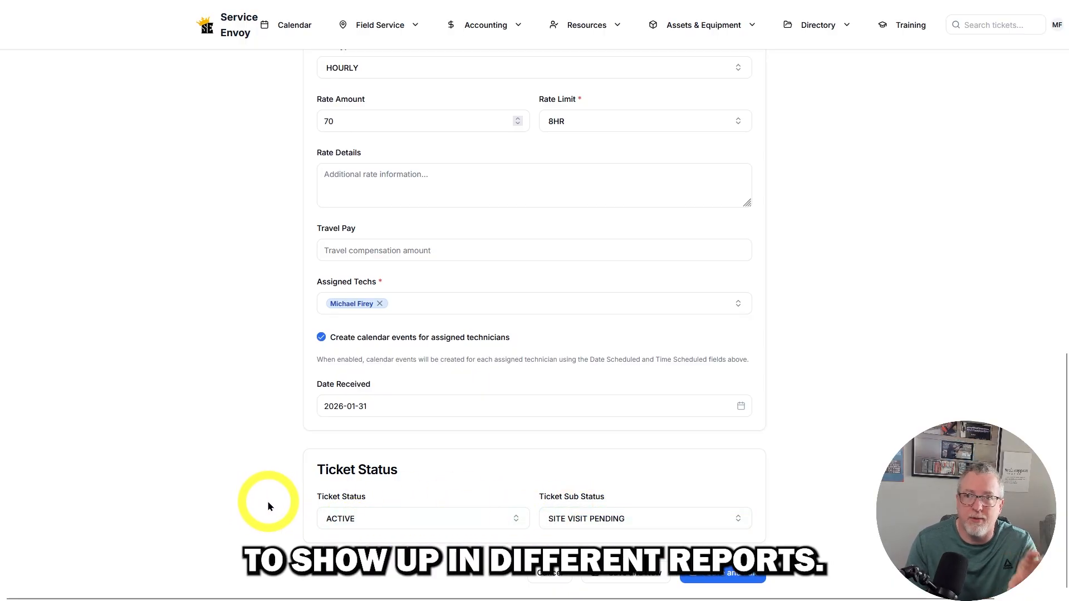
# - Save the new ticket for further editing, with calendar event creation enabled for the assigned technician
pyautogui.scroll(5, 268, 502)
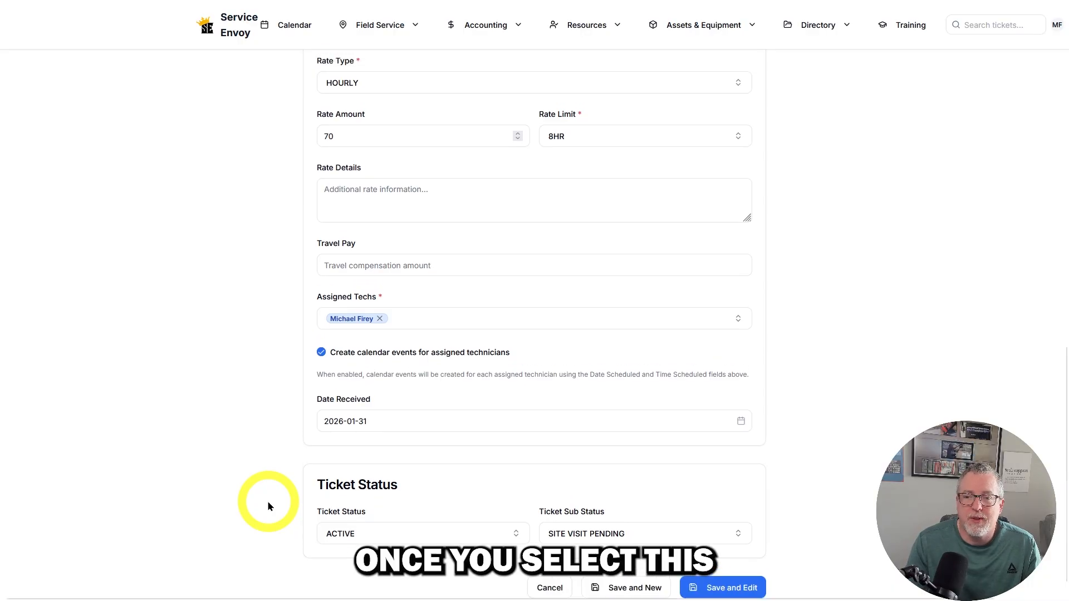
pyautogui.scroll(-4, 268, 503)
pyautogui.scroll(-1, 267, 506)
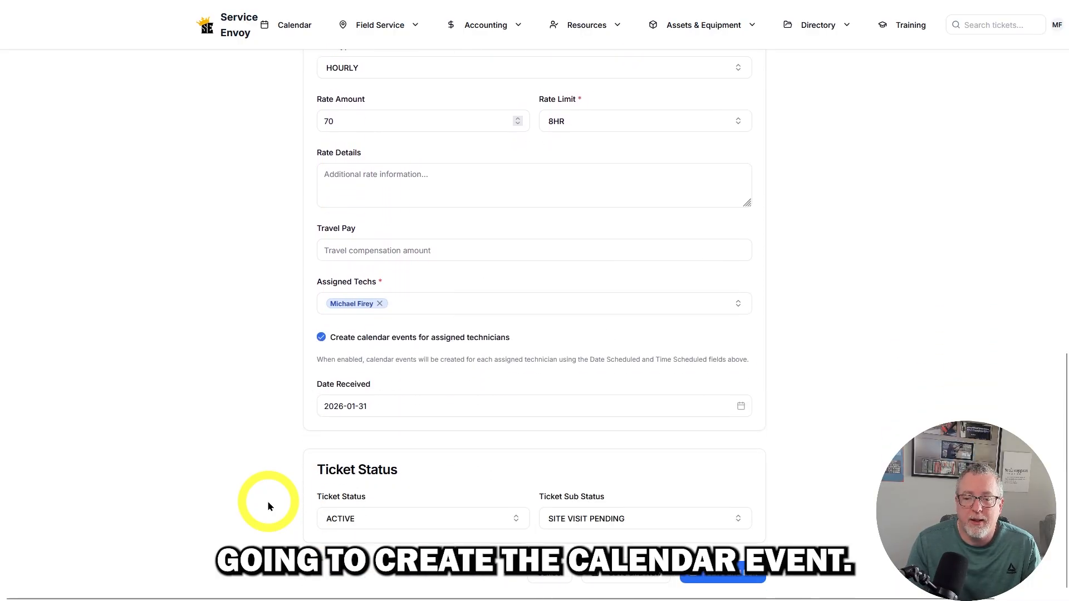
pyautogui.click(724, 576)
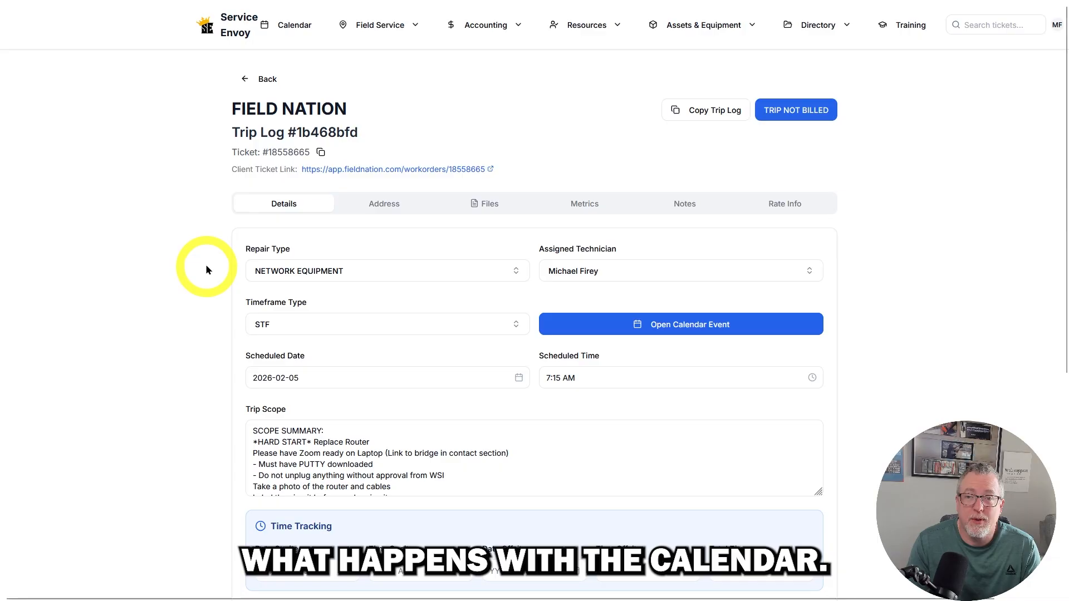
# - Open the calendar's weekly view and go to Feb 1 - Feb 7, 2026, to check the ticket's scheduled event
pyautogui.click(263, 80)
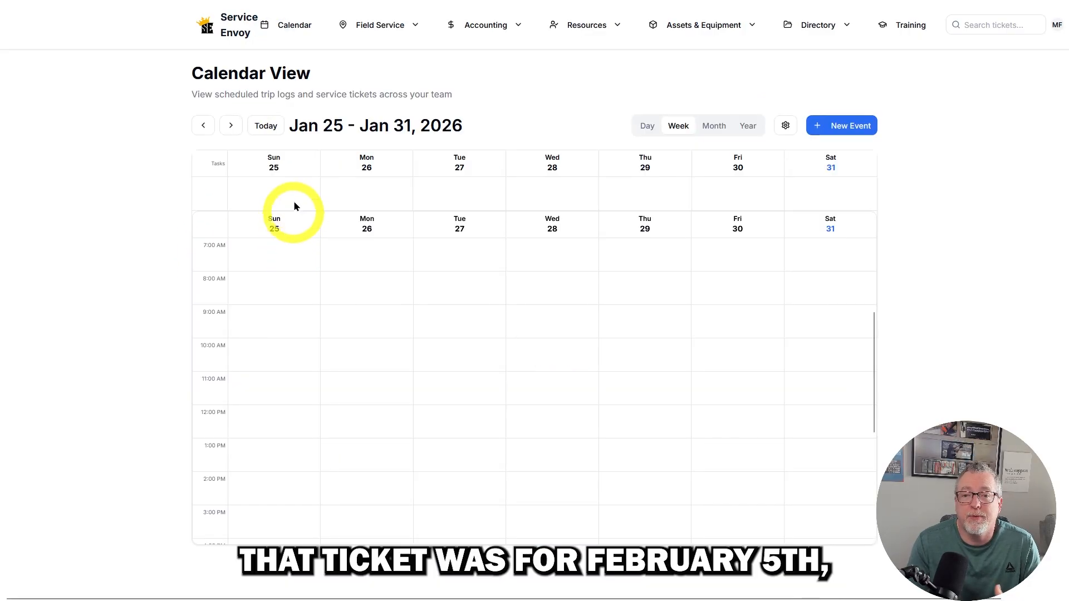
pyautogui.click(232, 125)
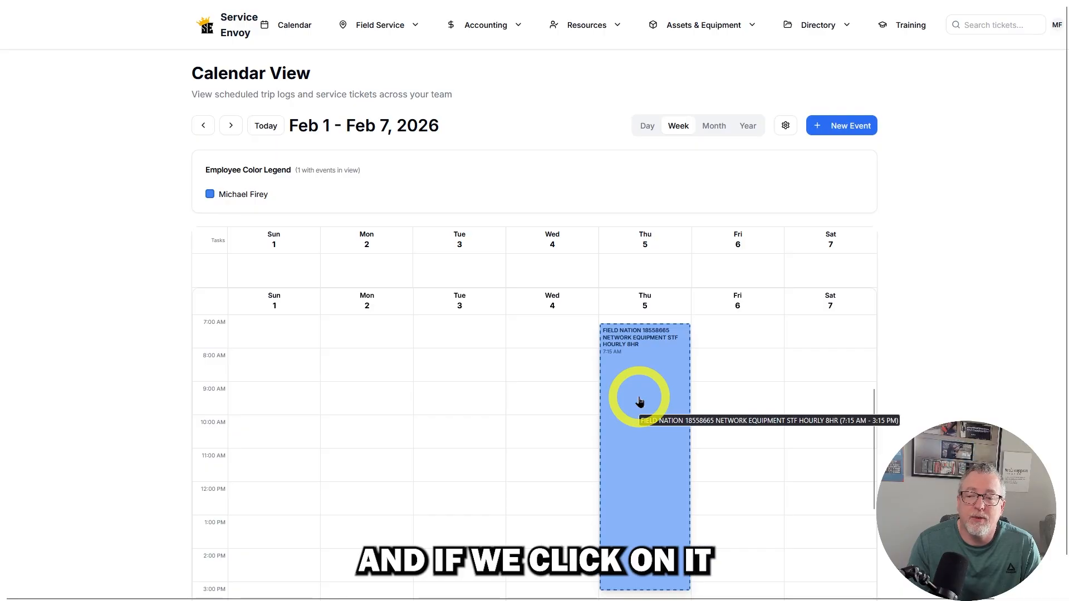
# - Open the trip log from the ticket's February 5 calendar event, and go from there to the parent ticket record
pyautogui.click(639, 401)
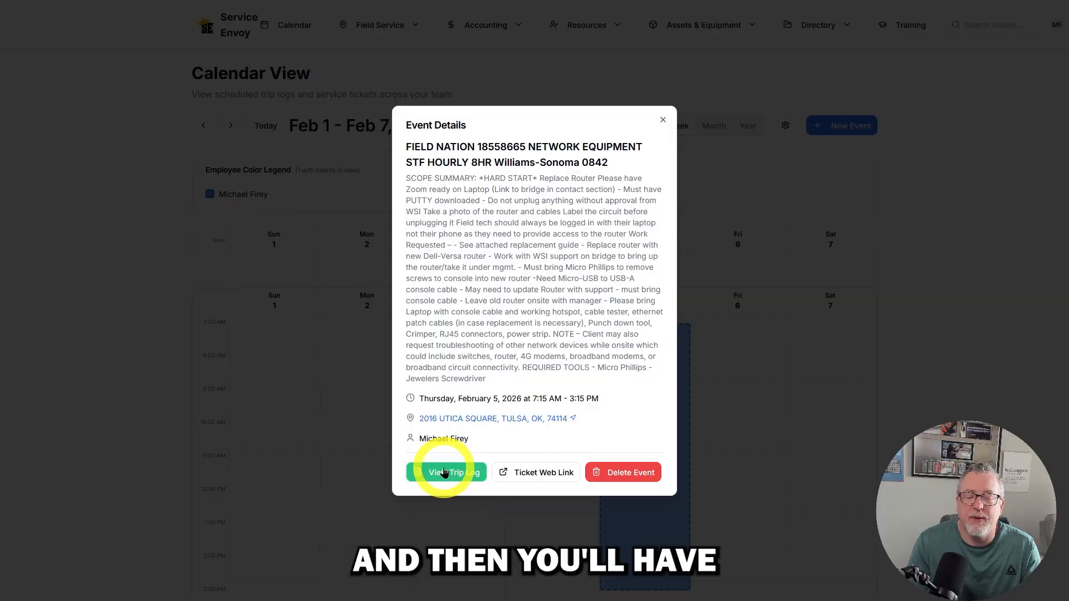
pyautogui.click(444, 473)
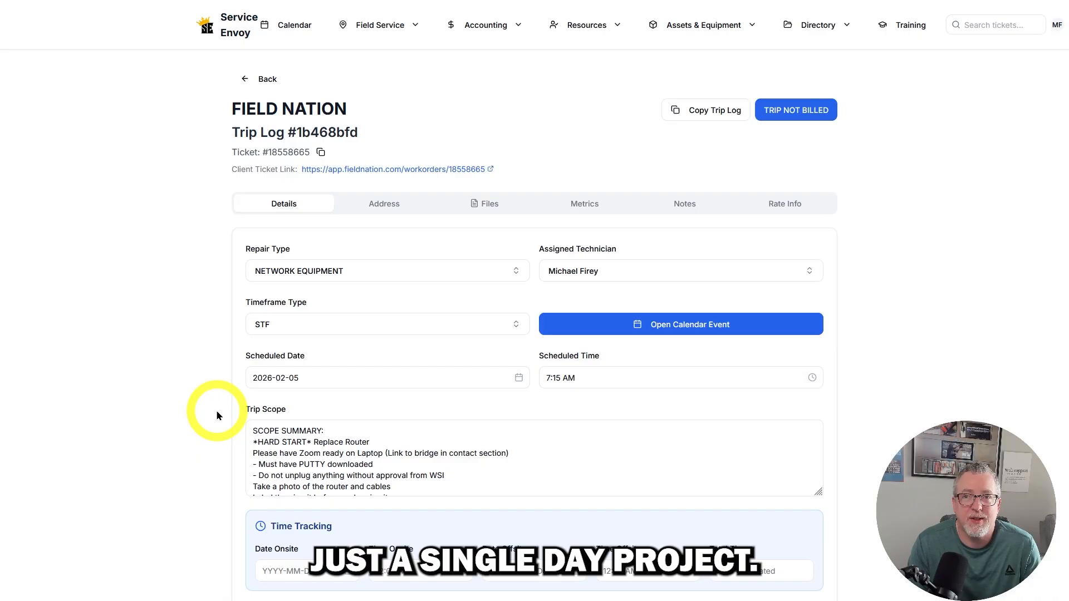
pyautogui.click(257, 159)
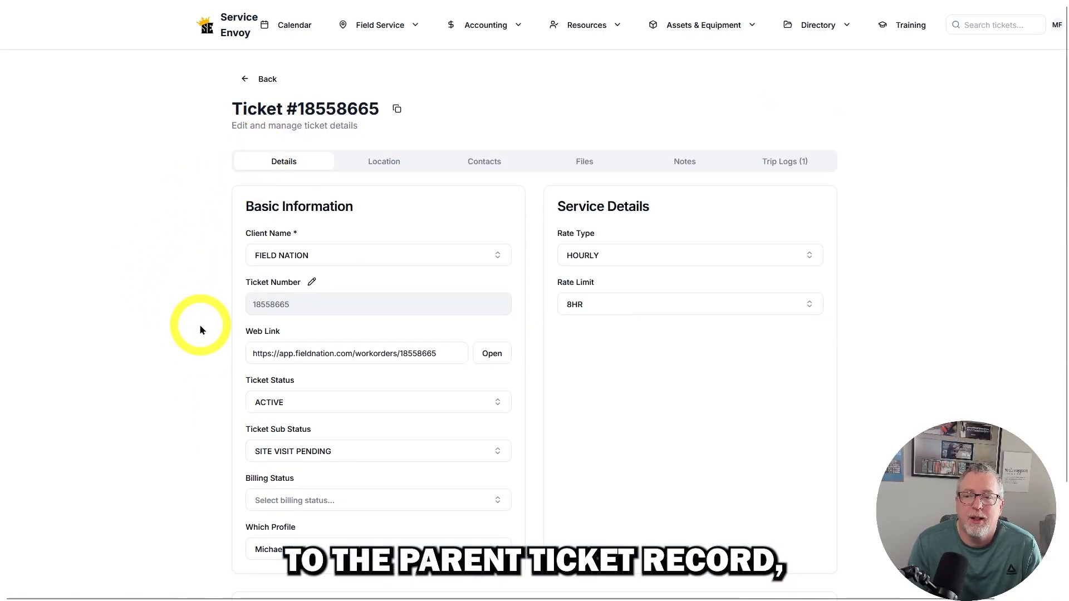
# - Set the ticket's rate limit to 3 DAYS with the Weekdays only schedule type, and save the ticket changes
pyautogui.click(591, 304)
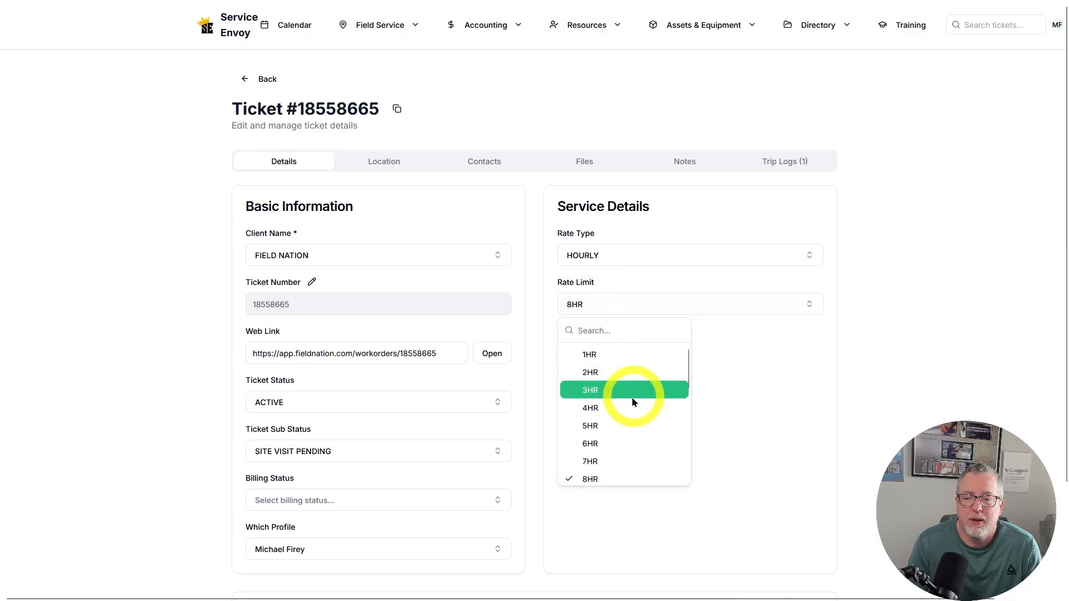
pyautogui.scroll(-2, 632, 402)
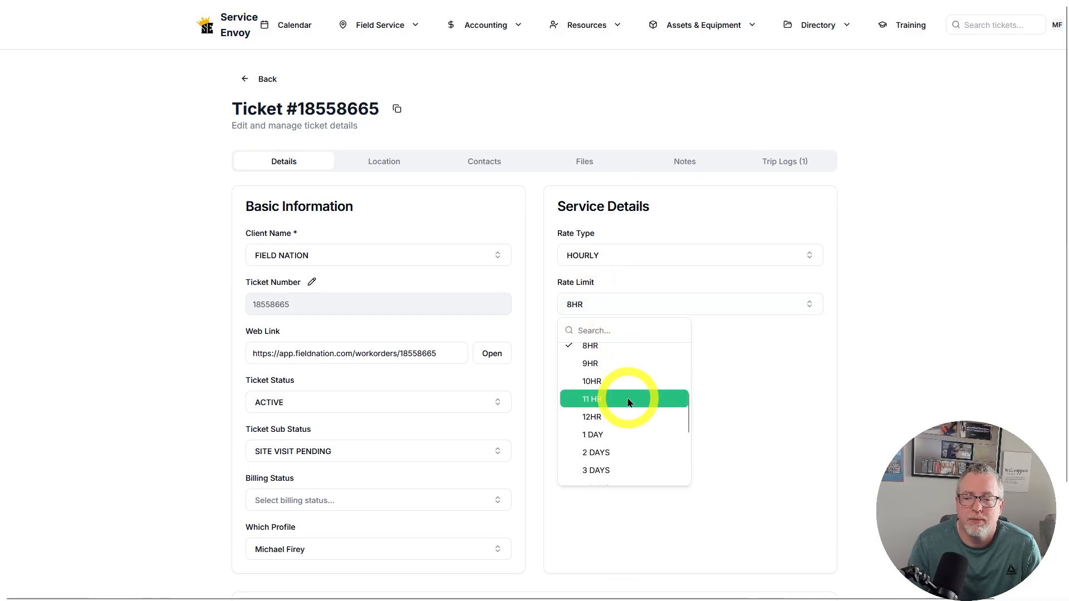
pyautogui.scroll(-1, 629, 402)
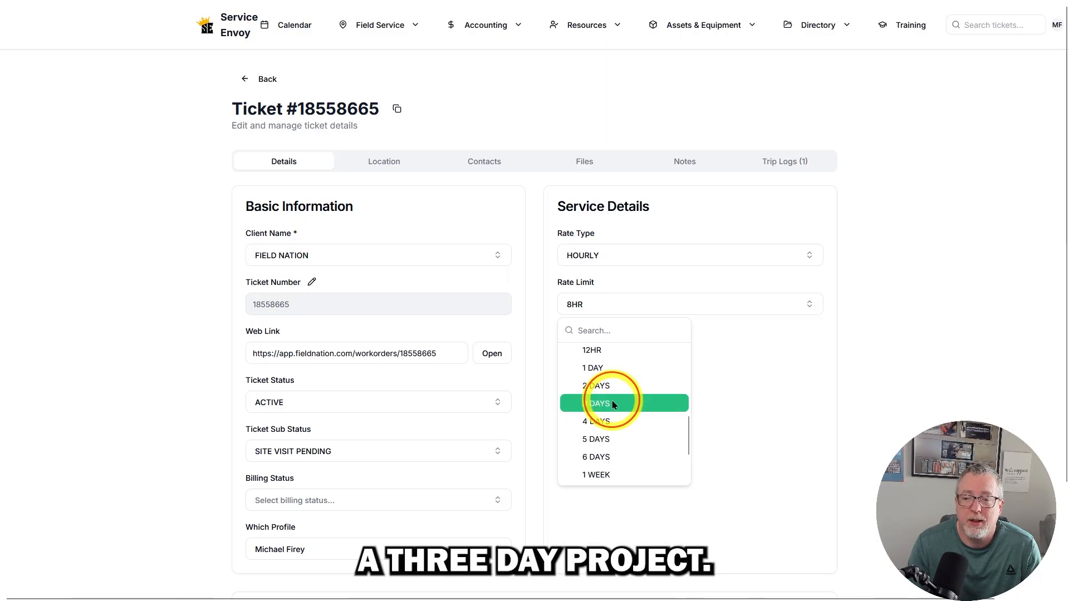
pyautogui.click(612, 401)
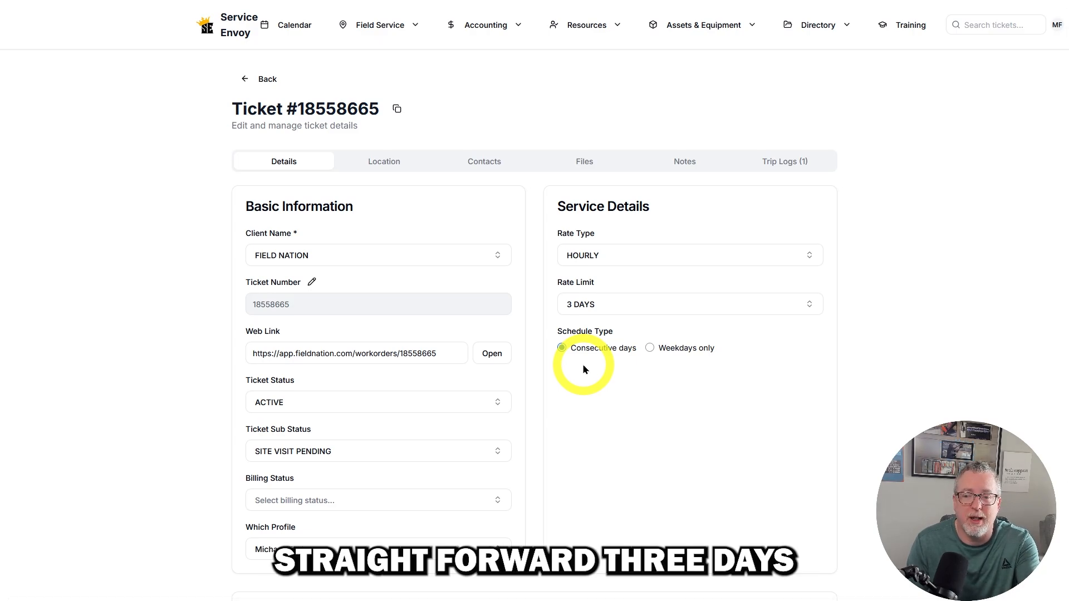
pyautogui.click(650, 348)
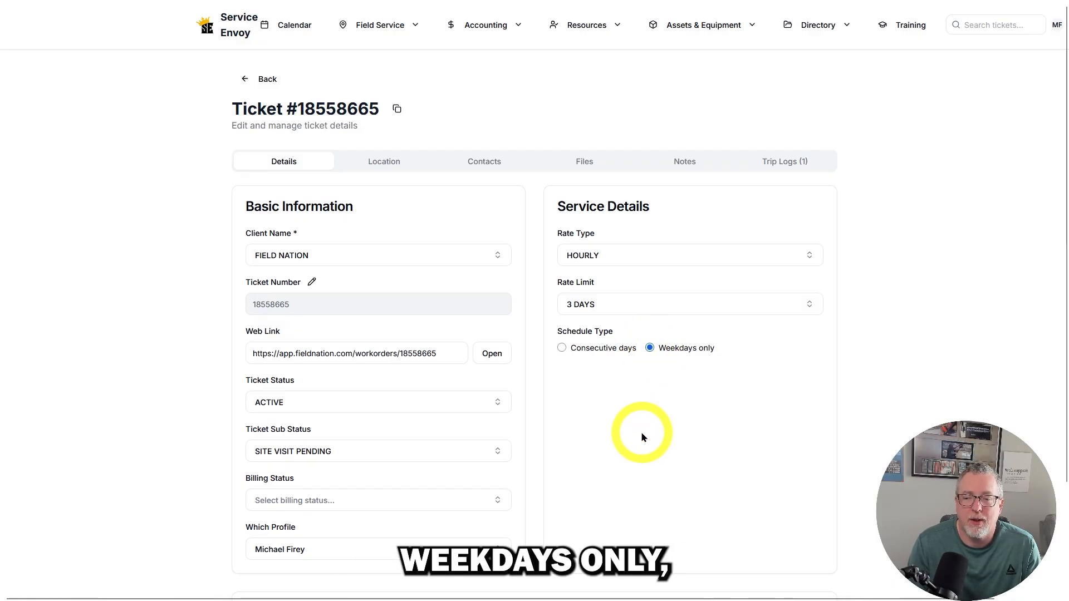
pyautogui.scroll(-2, 716, 412)
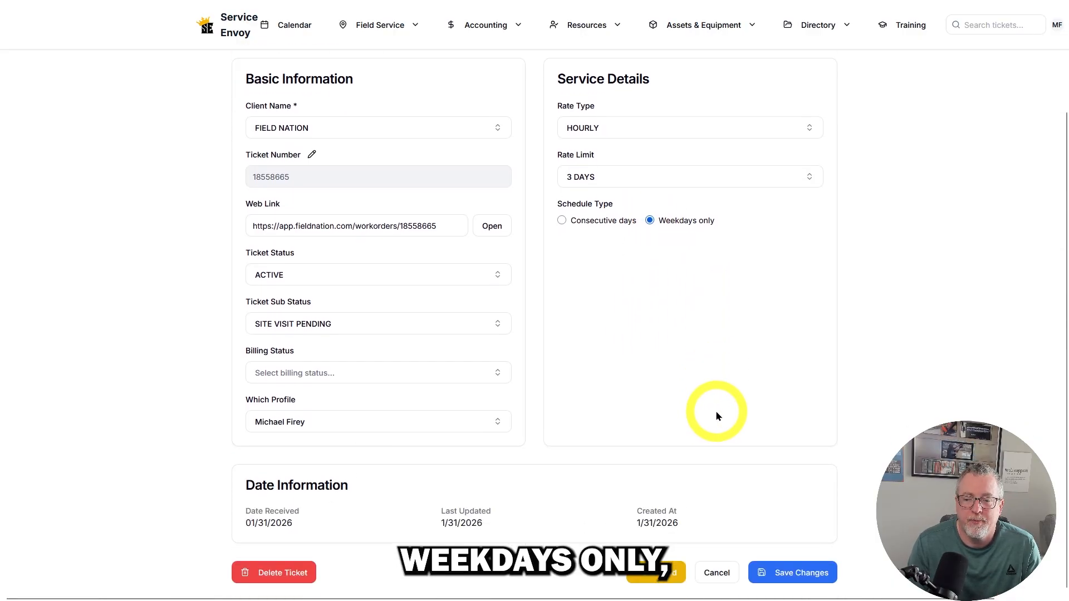
pyautogui.click(798, 573)
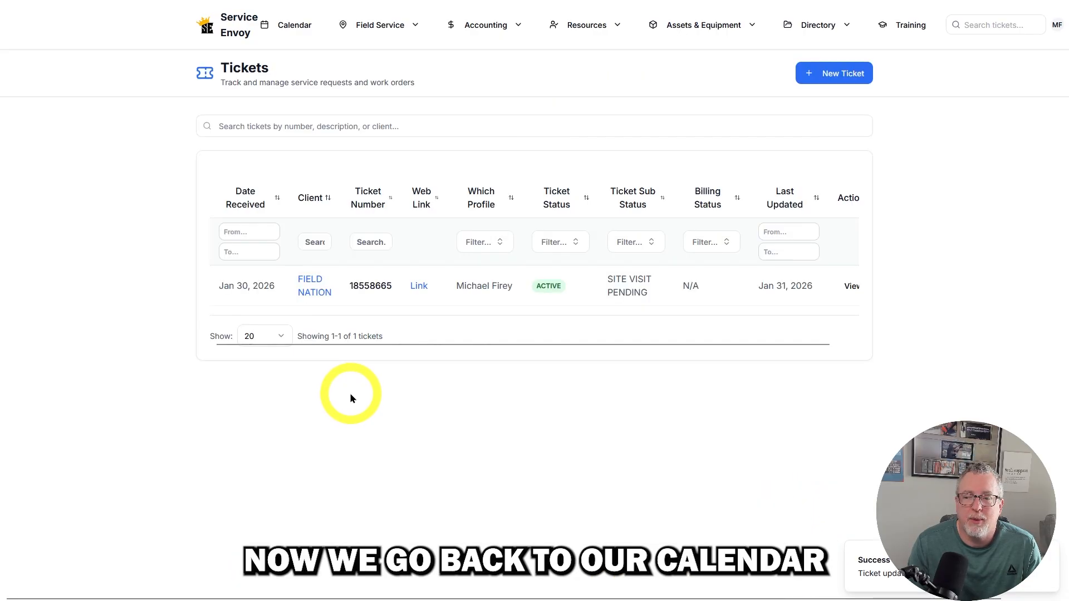
# - Check the ticket's multi-day events in the calendar weeks Feb 1 - Feb 7 and Feb 8 - Feb 14, 2026
pyautogui.click(294, 26)
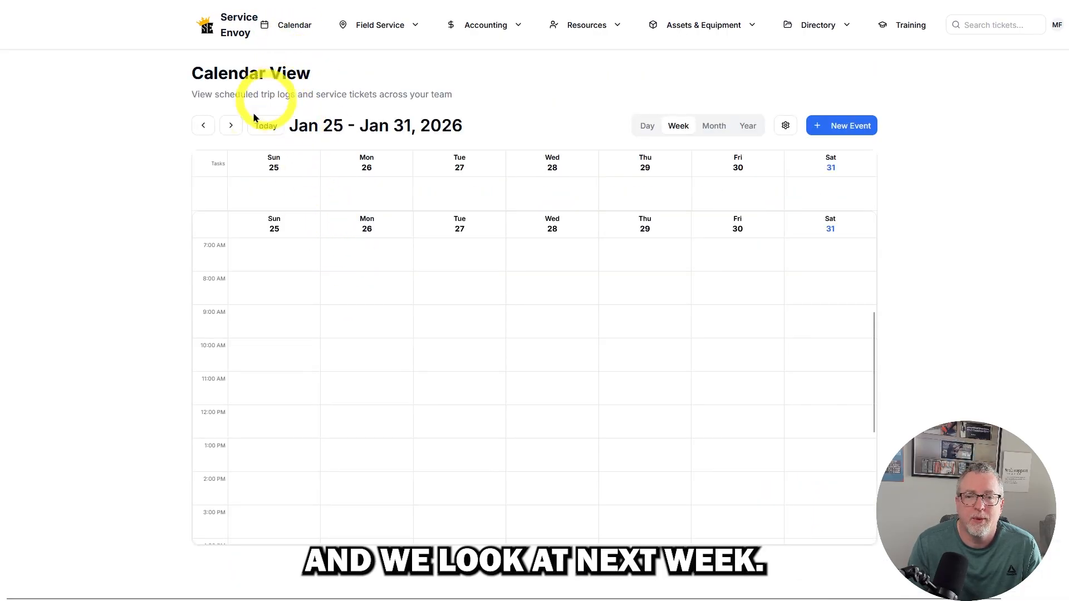
pyautogui.click(230, 126)
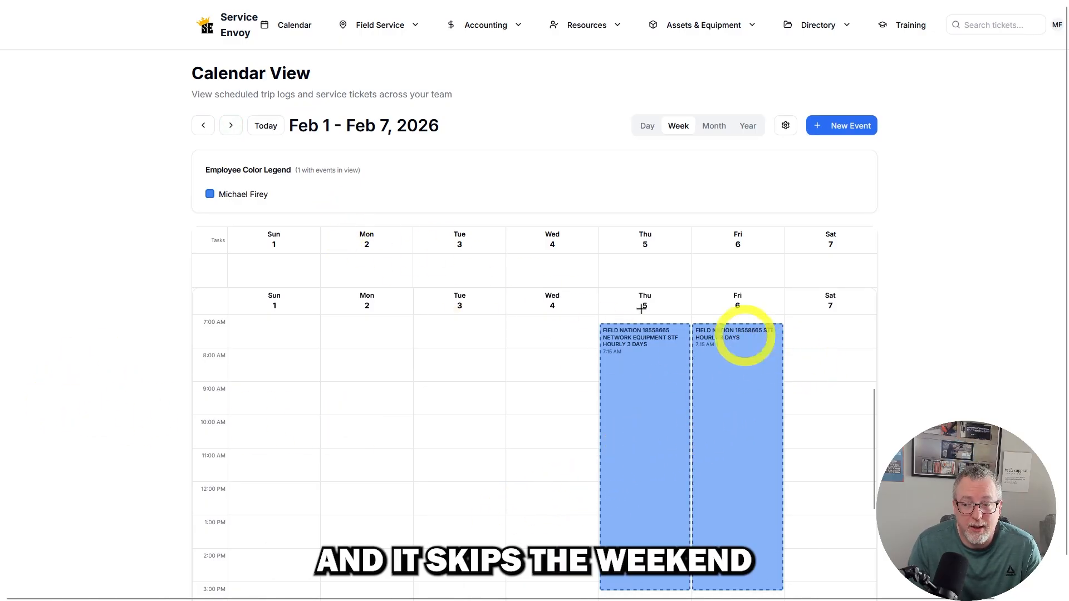
pyautogui.click(231, 126)
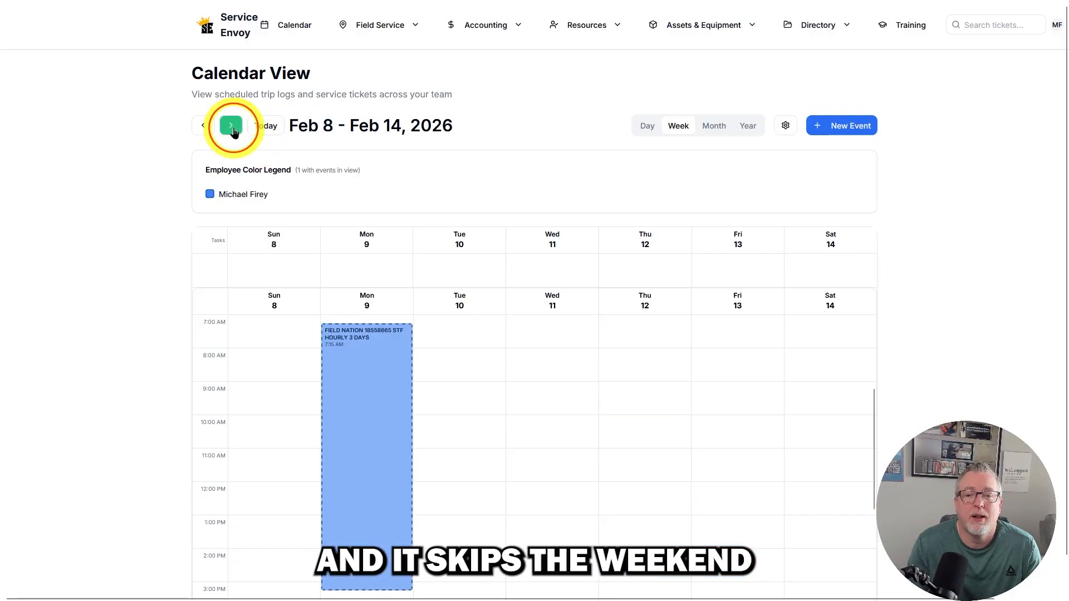
# - Open the trip log of the February 9 event and go to its parent ticket's list of trip logs
pyautogui.click(361, 449)
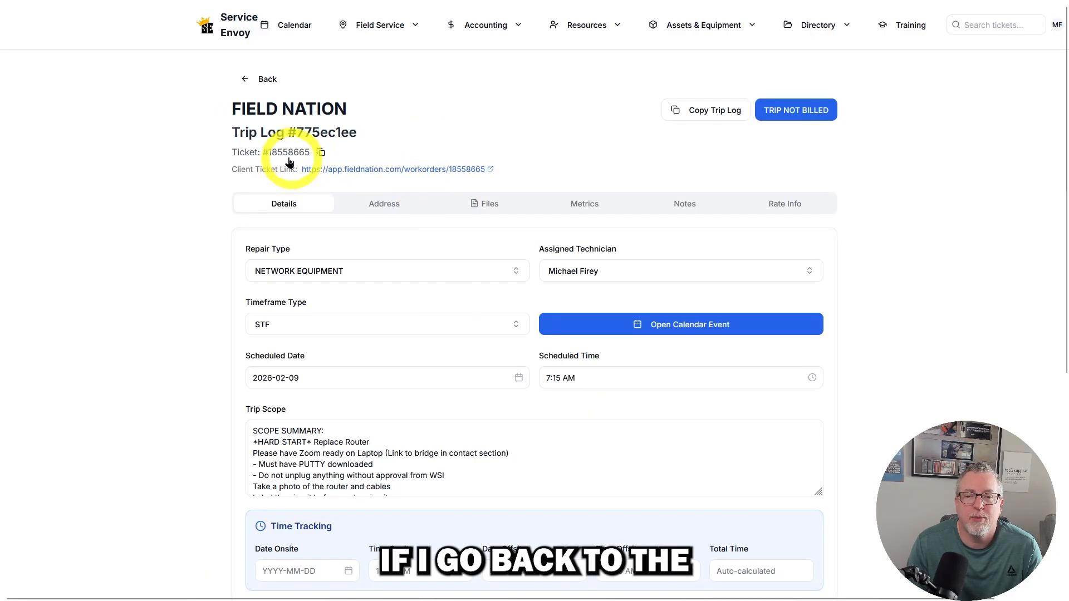
pyautogui.click(277, 156)
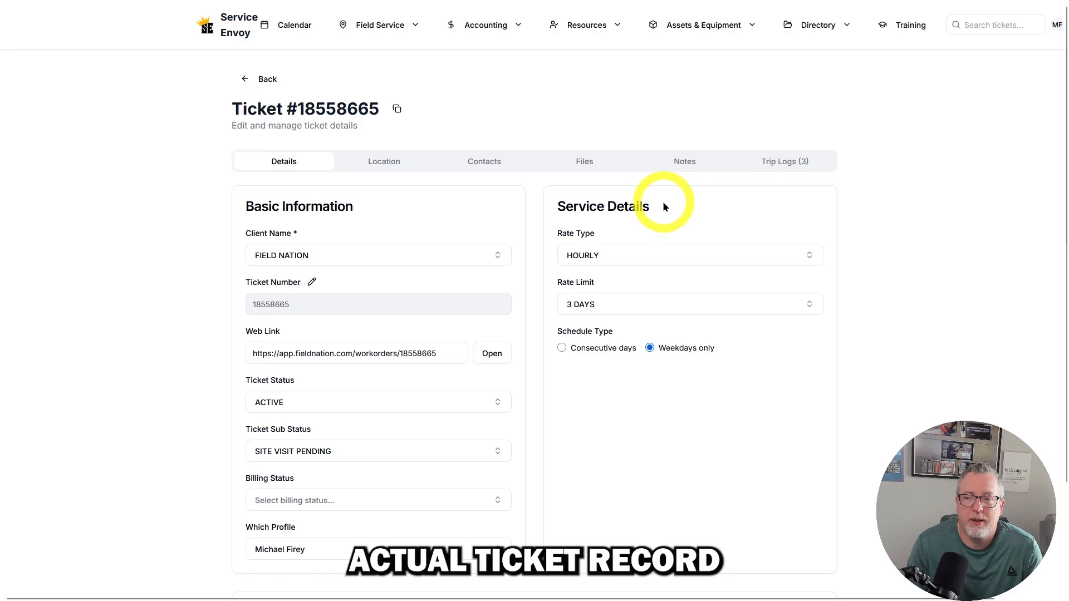
pyautogui.click(791, 165)
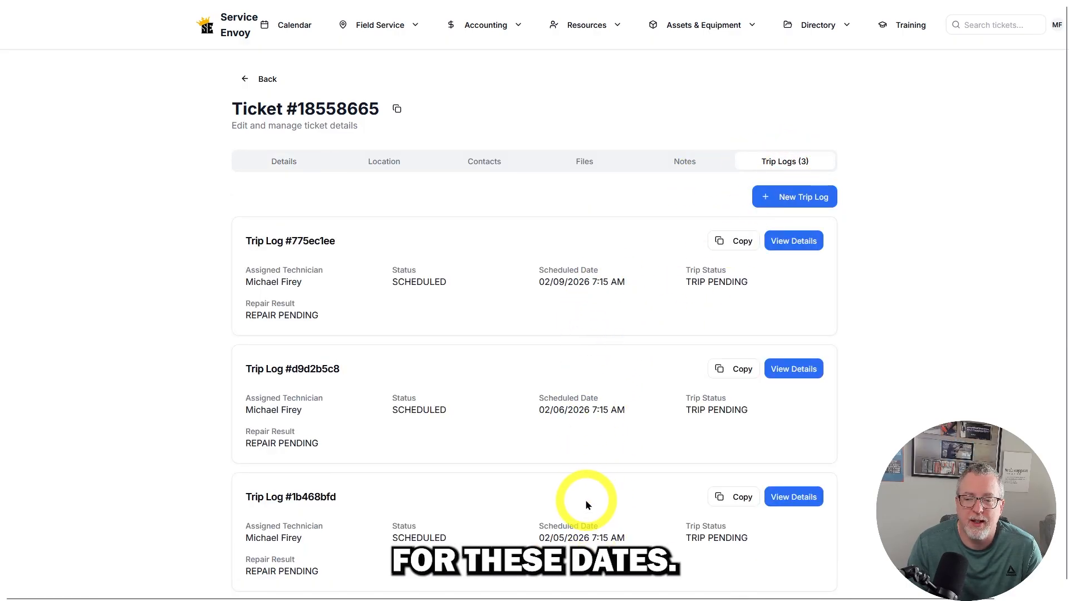
# - Change the scheduled date of the ticket's 02/05/2026 trip log to 2026-01-31 and save the trip log
pyautogui.click(783, 503)
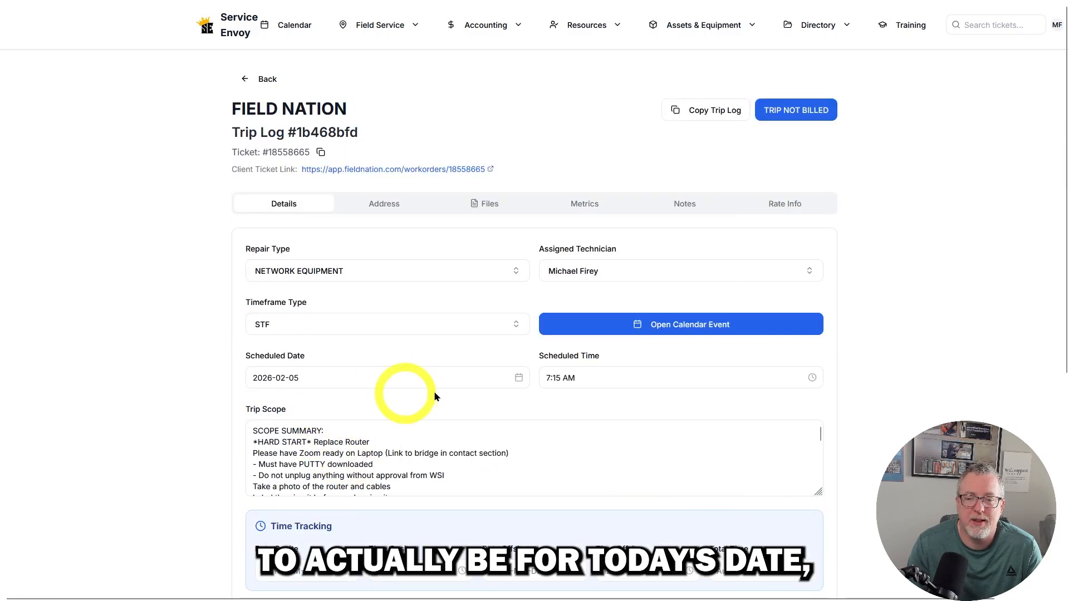
pyautogui.click(518, 377)
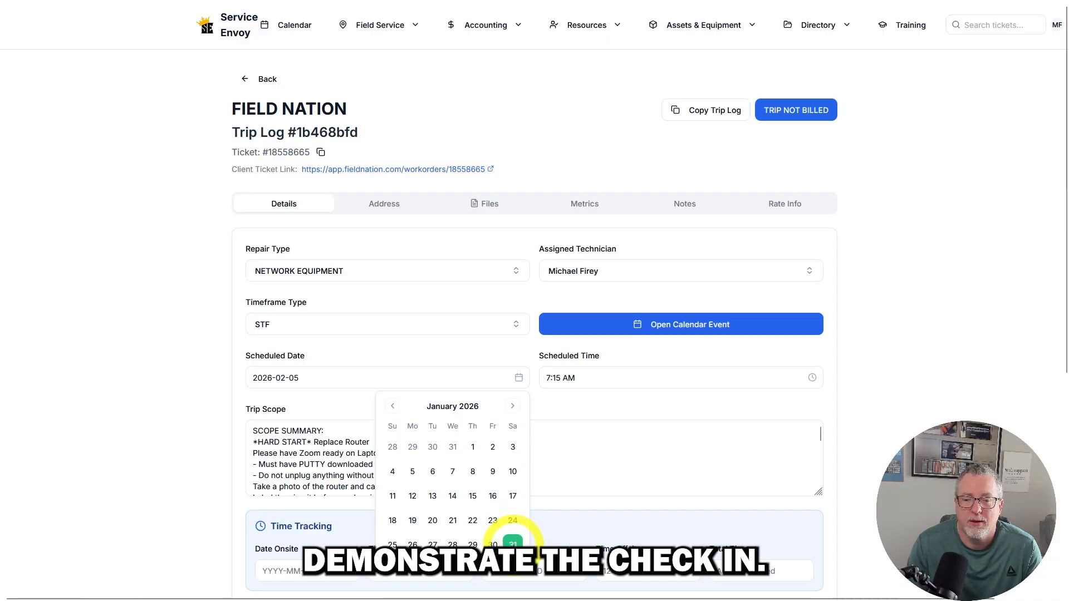
pyautogui.click(511, 545)
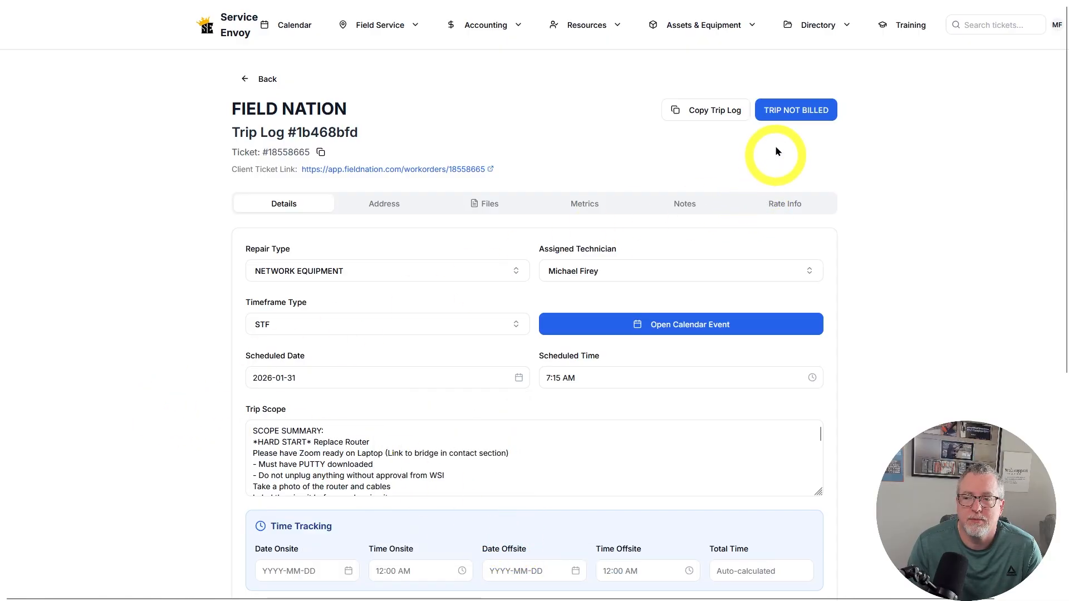
pyautogui.scroll(-6, 834, 359)
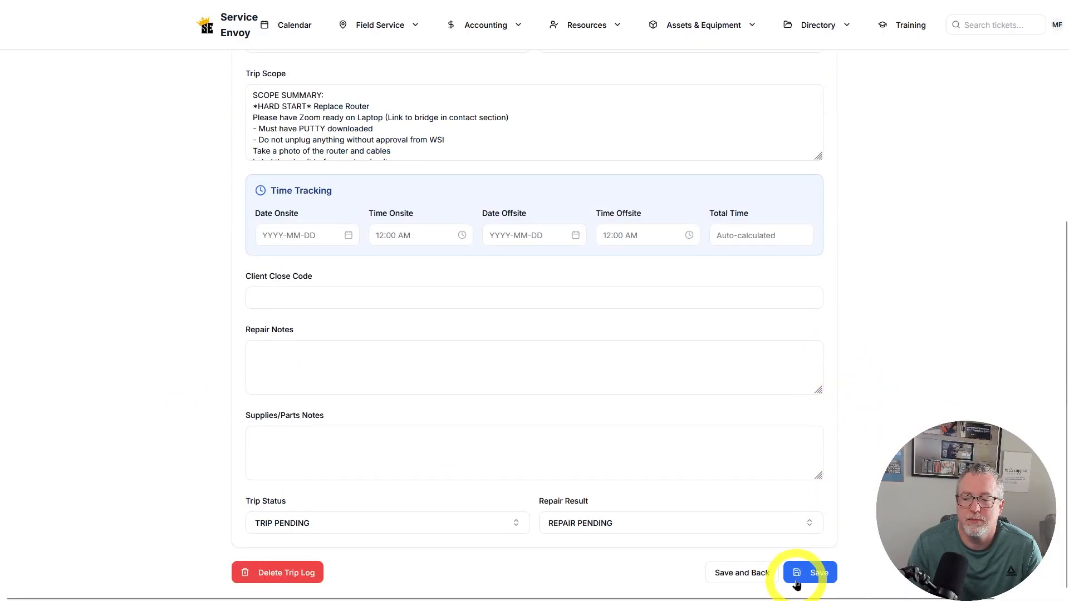
pyautogui.click(802, 574)
# - Open the rescheduled trip log from its January 31 calendar event to check the check-in option
pyautogui.click(291, 26)
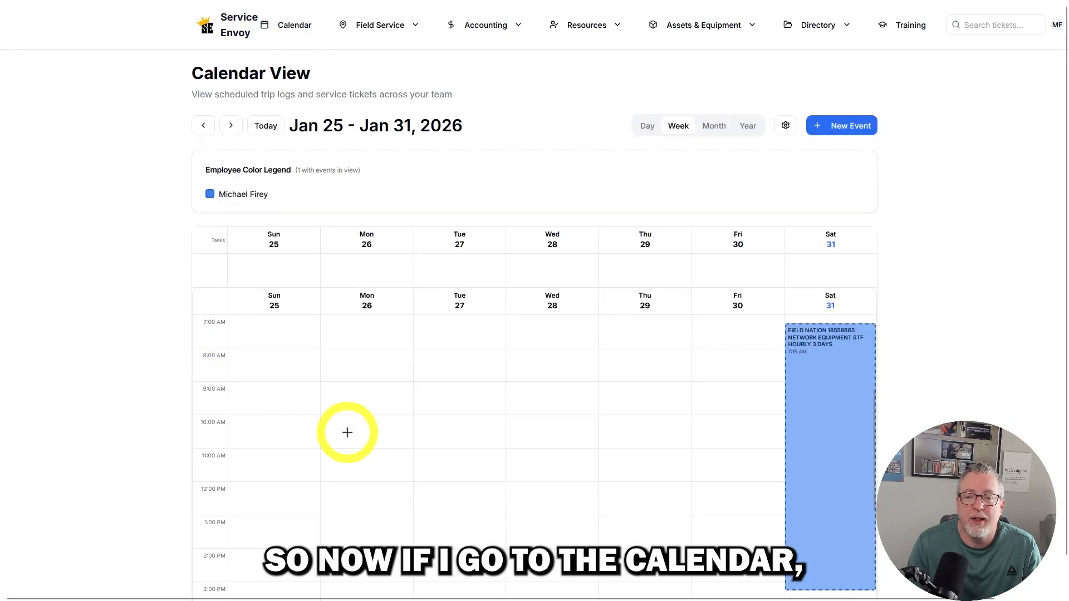
pyautogui.click(824, 387)
pyautogui.click(453, 471)
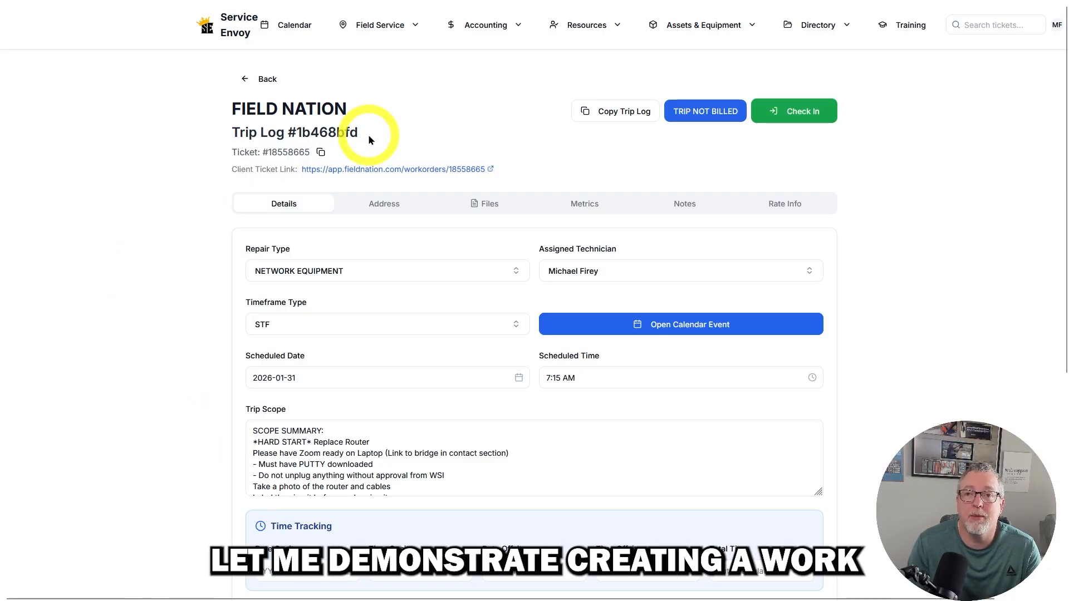
# - Start a new ticket for client WORK MARKET - WORKMARKET, INC and auto-fill it from the work order PDF modified 1/30/2026 10:56 AM
pyautogui.click(380, 25)
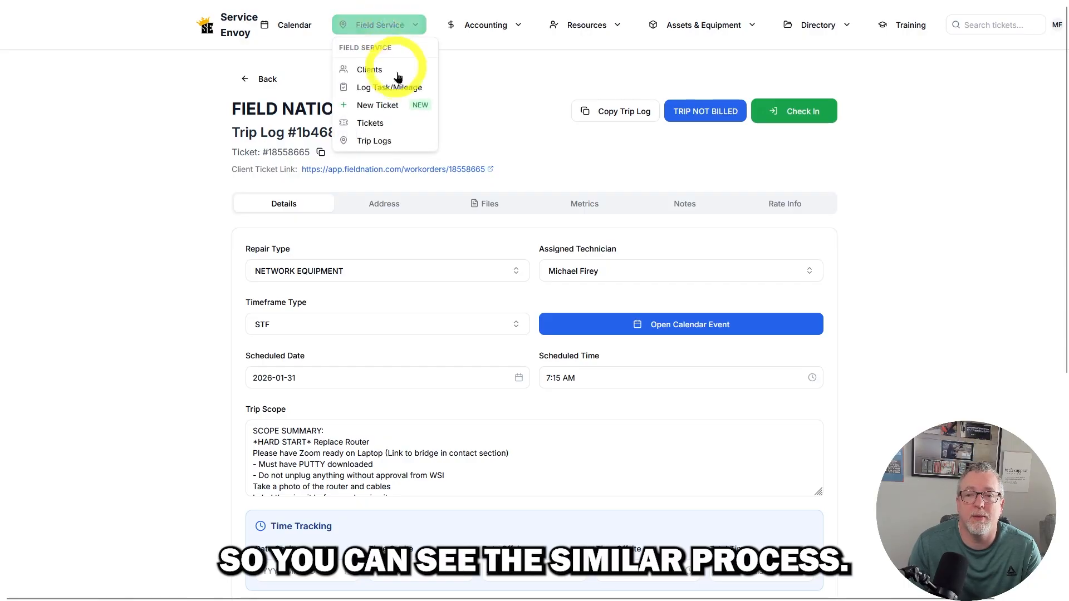
pyautogui.click(401, 107)
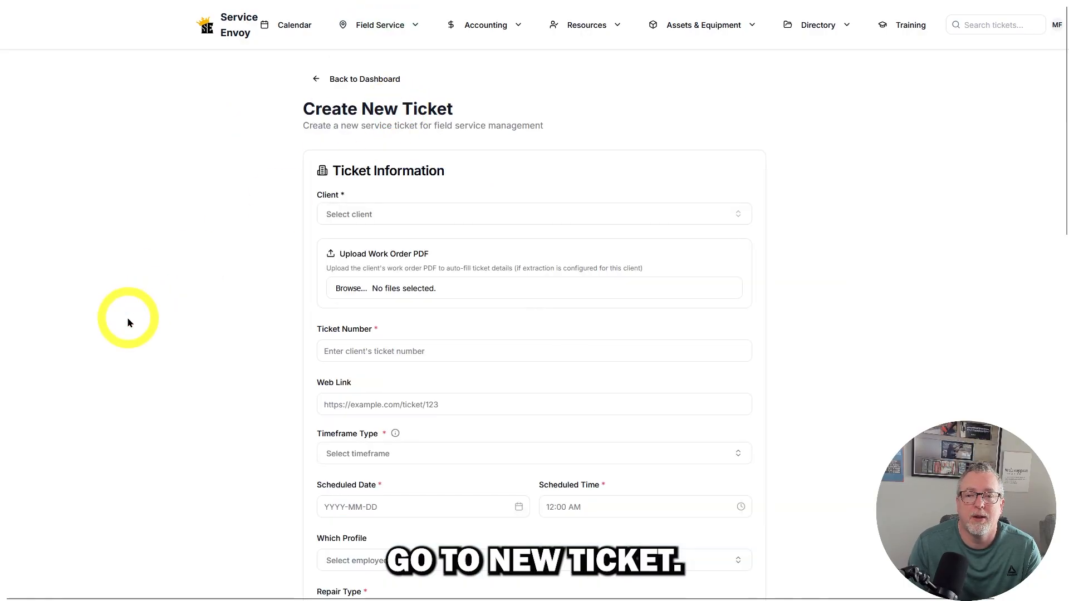
pyautogui.click(331, 216)
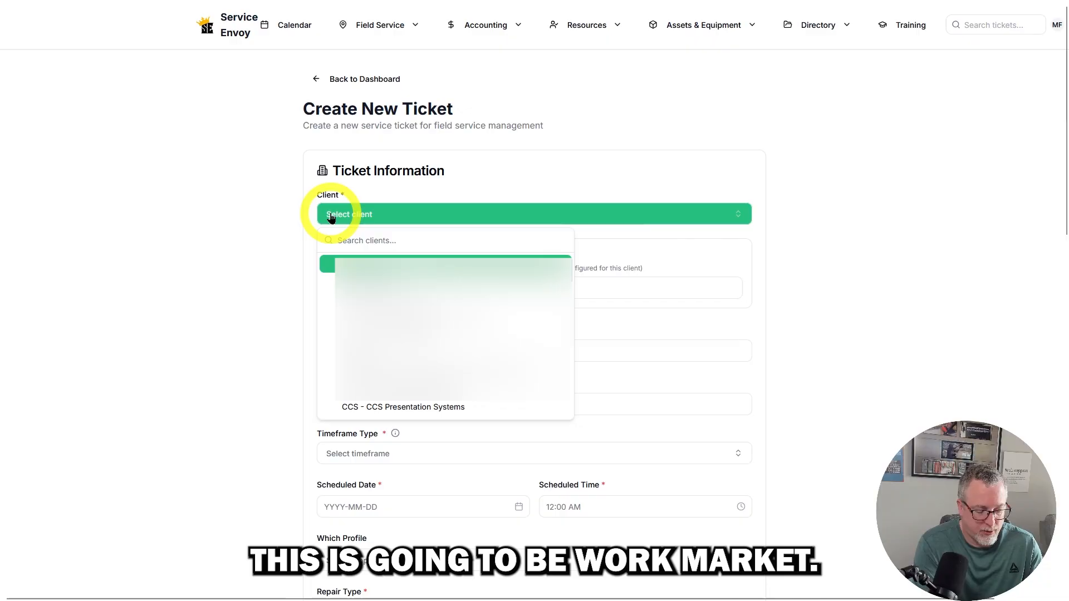
pyautogui.write('WORK')
pyautogui.press('Return')
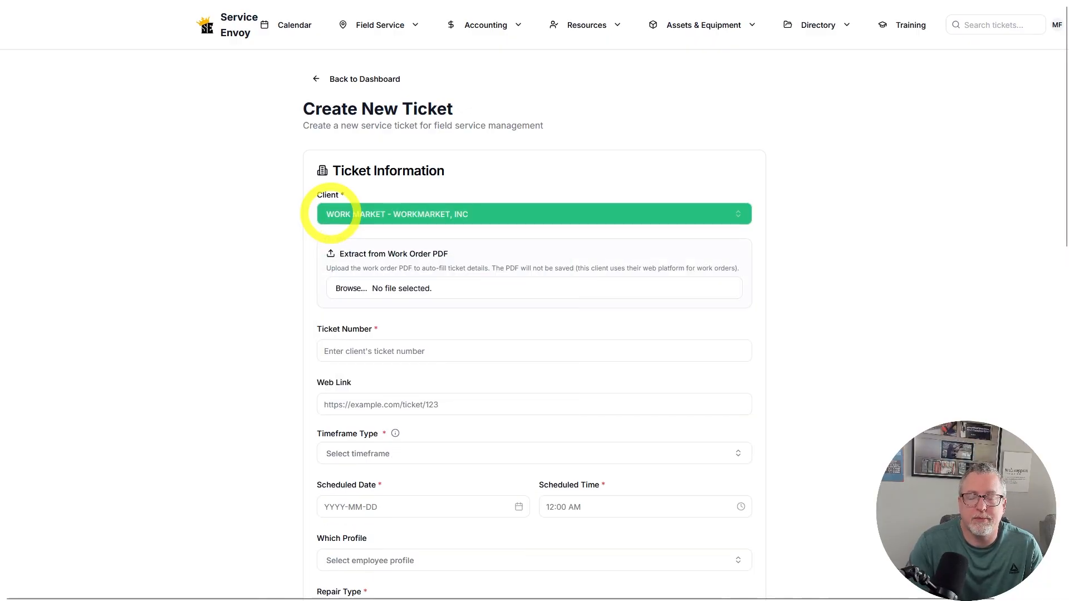
pyautogui.click(358, 287)
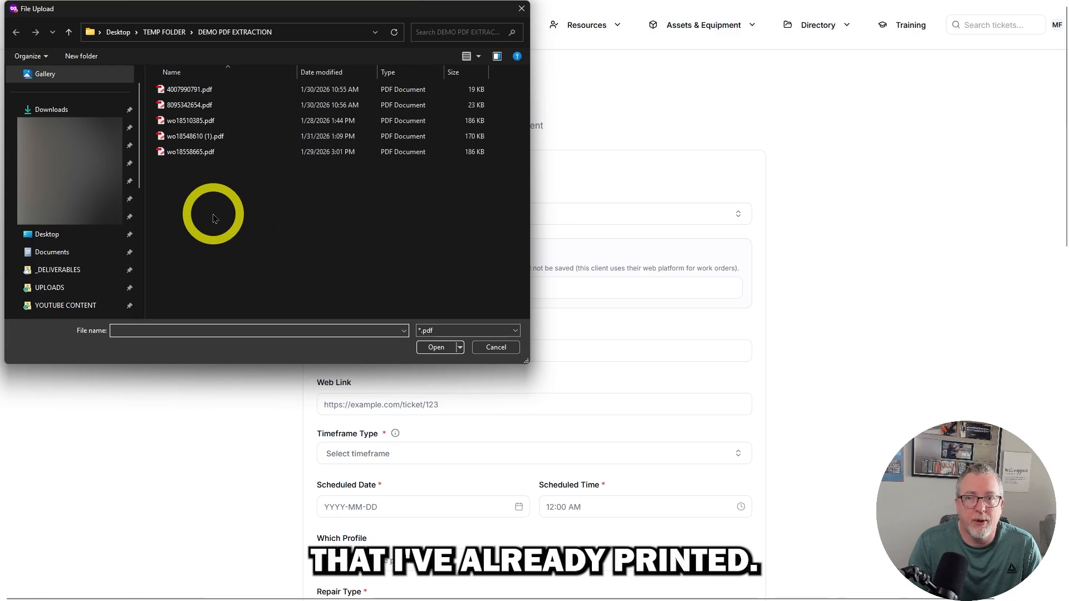
pyautogui.doubleClick(189, 105)
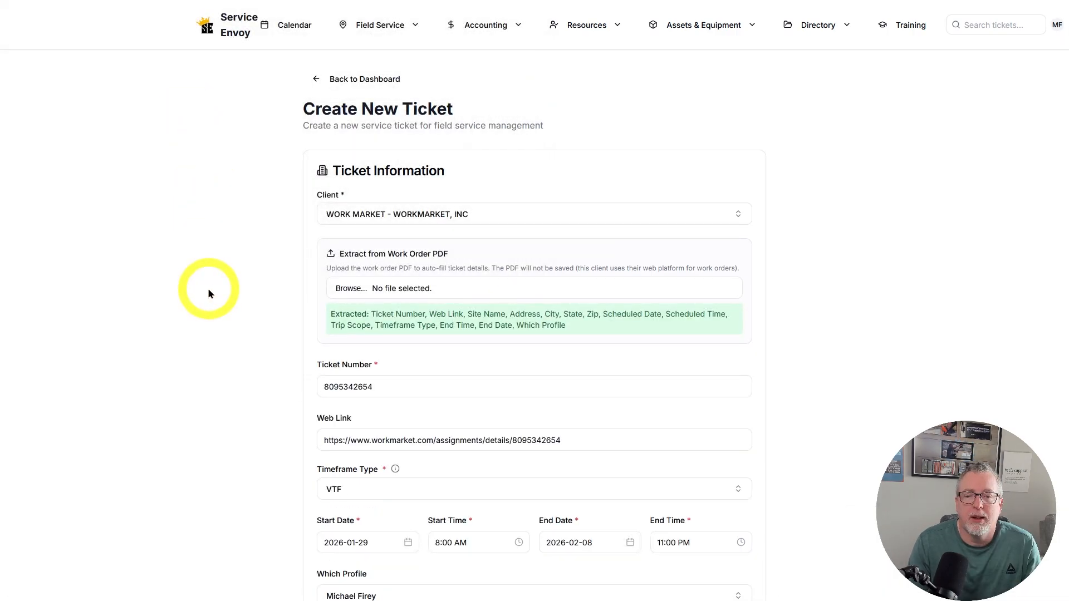
# - Review the extracted ticket details and set the repair type to NETWORK SOFTWARE
pyautogui.scroll(-3, 209, 294)
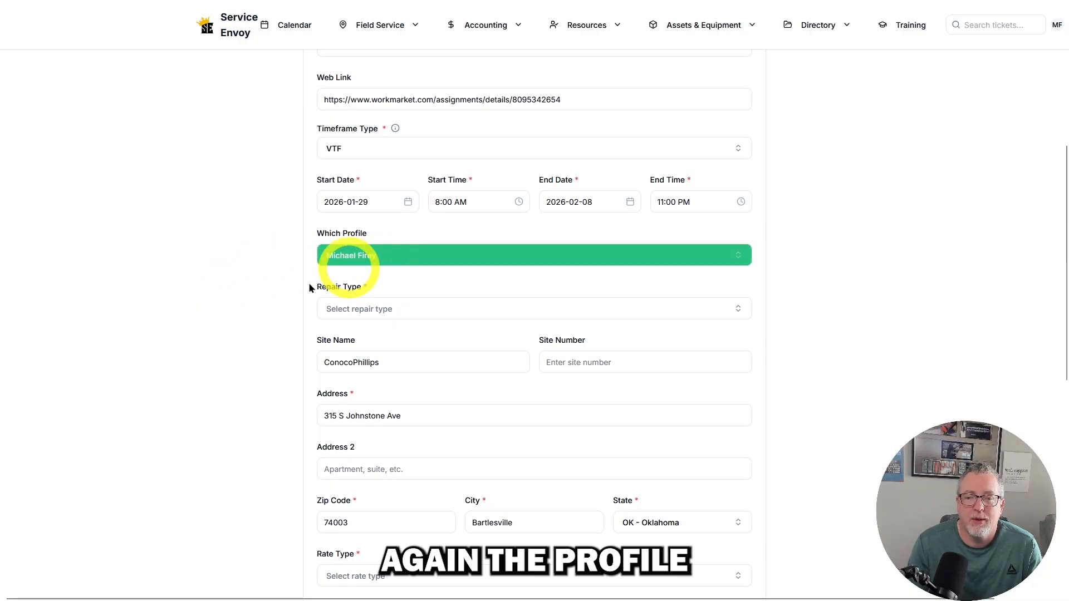
pyautogui.scroll(-2, 272, 312)
pyautogui.click(375, 197)
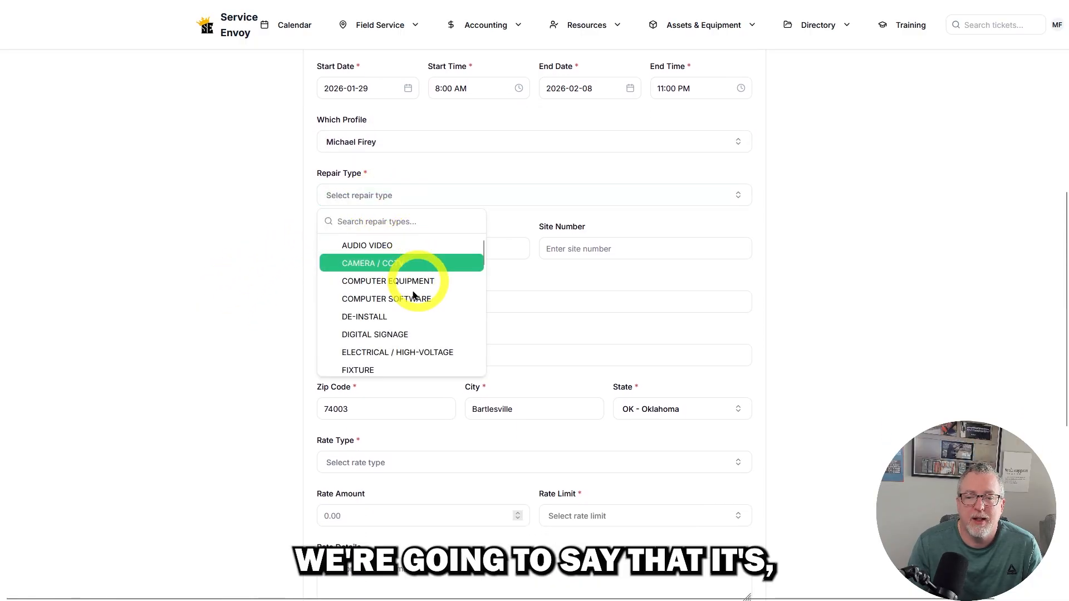
pyautogui.scroll(-3, 382, 351)
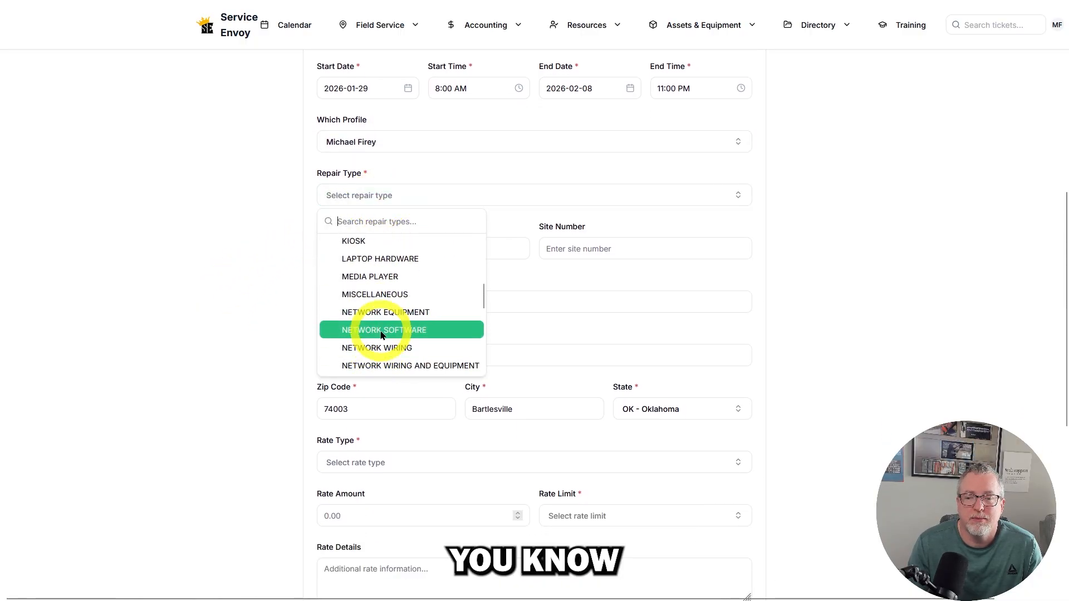
pyautogui.click(382, 330)
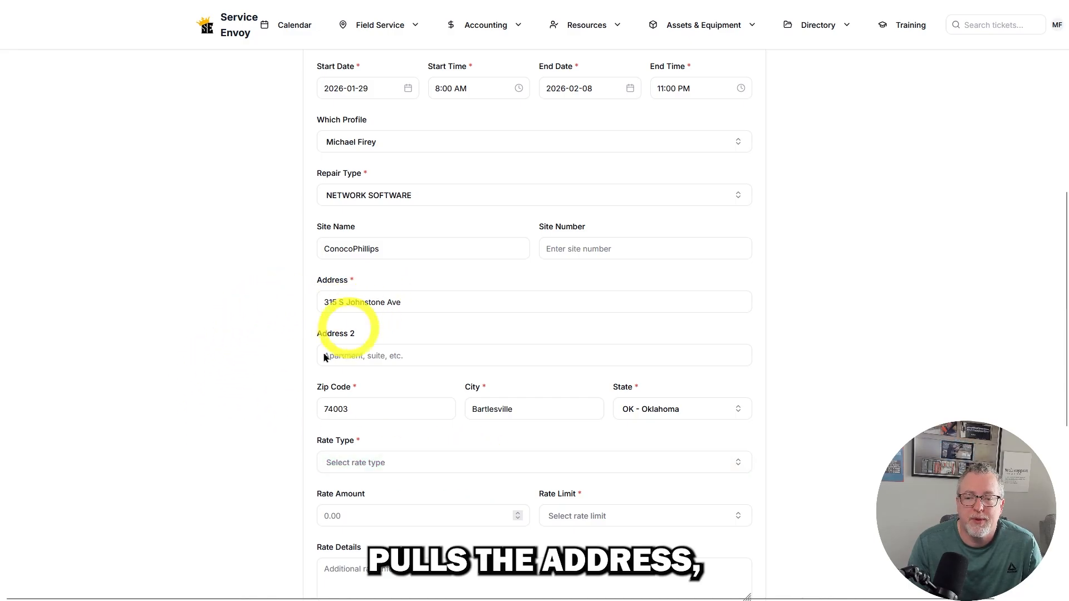
# - Set the ticket's rate type to FLAT, the rate amount to 250 and the rate limit to 4HR
pyautogui.scroll(-4, 219, 415)
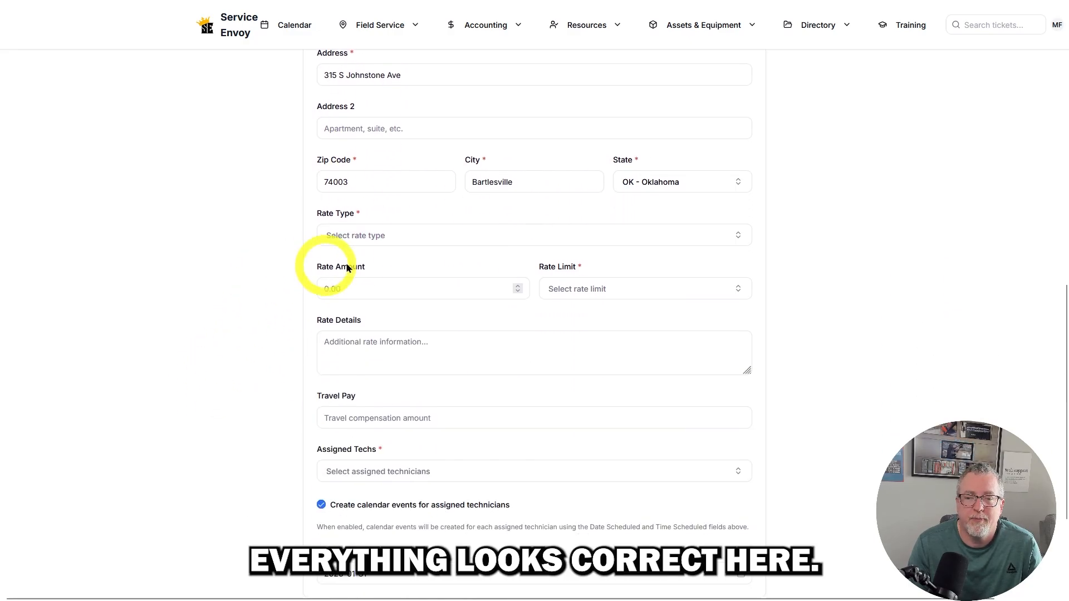
pyautogui.click(360, 236)
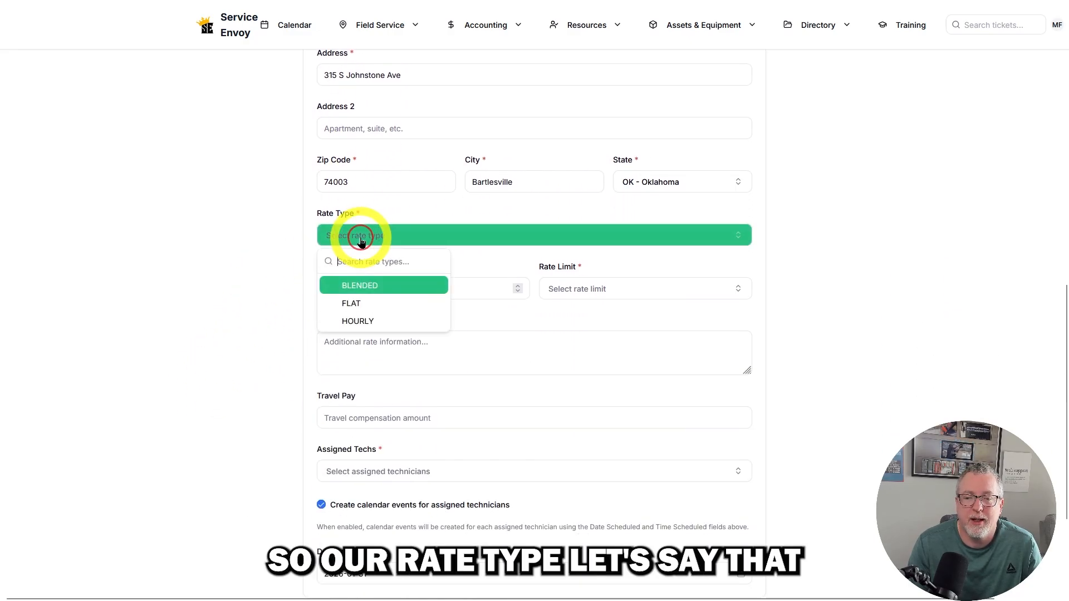
pyautogui.click(366, 304)
pyautogui.click(334, 289)
pyautogui.write('25')
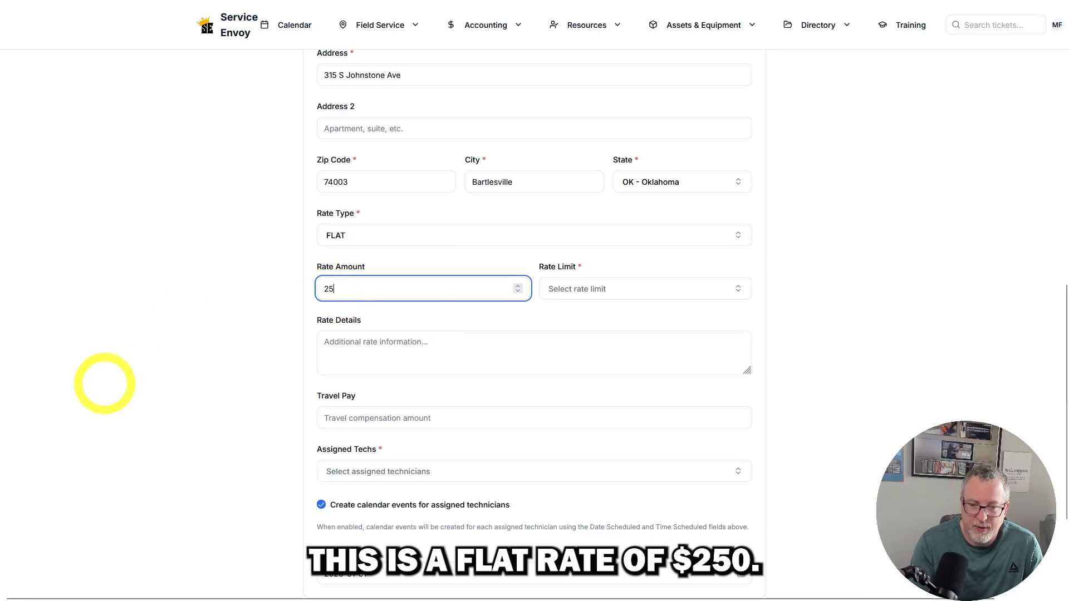
pyautogui.write('0')
pyautogui.click(588, 289)
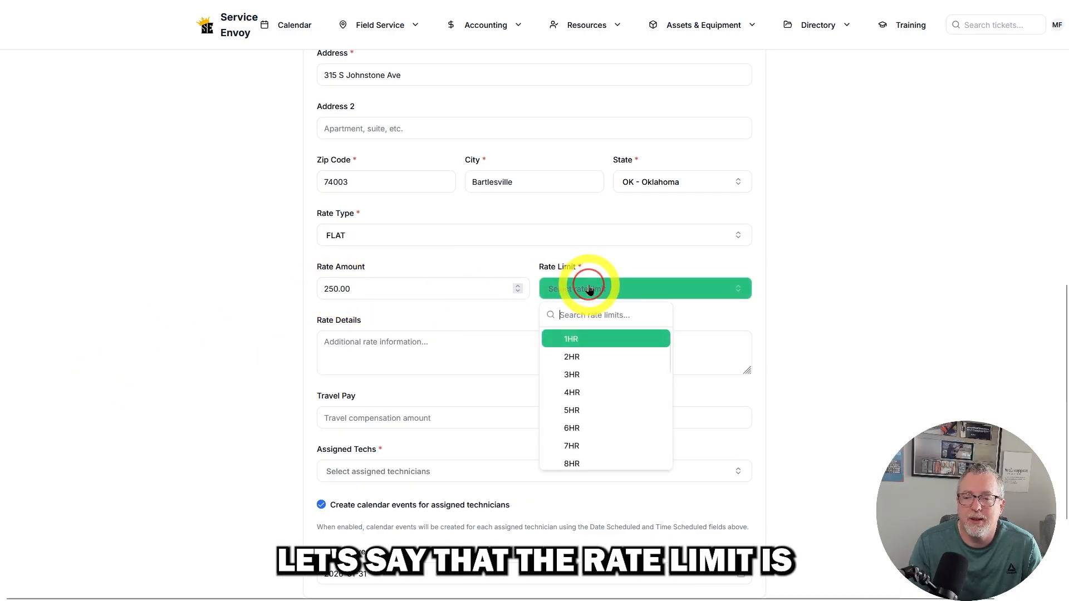
pyautogui.click(601, 392)
# - Assign the listed technician to the ticket and save it for further editing
pyautogui.scroll(-3, 268, 329)
pyautogui.click(352, 305)
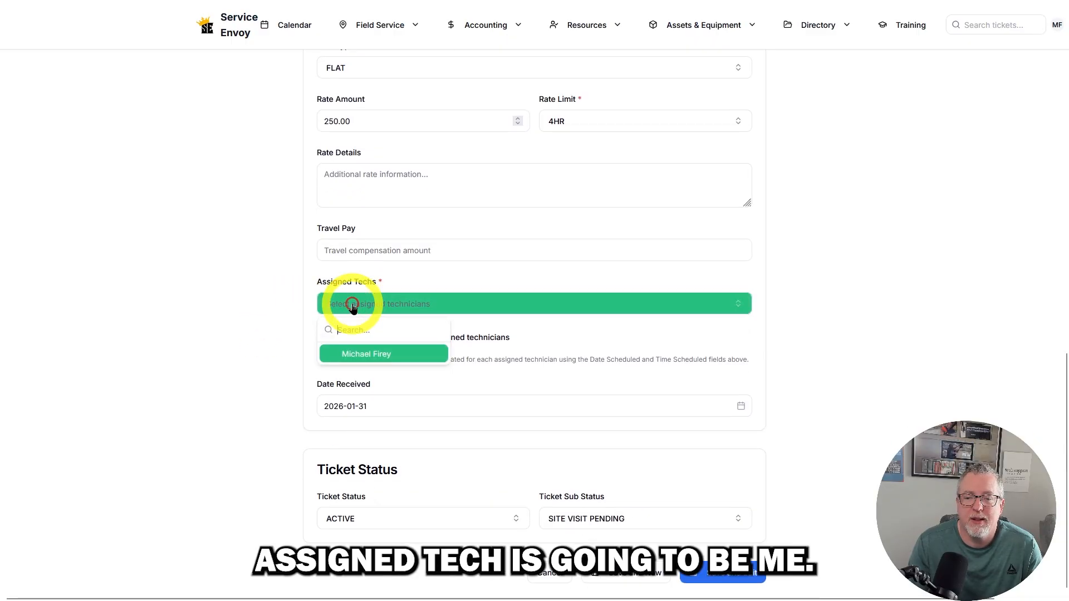
pyautogui.click(354, 355)
pyautogui.click(266, 359)
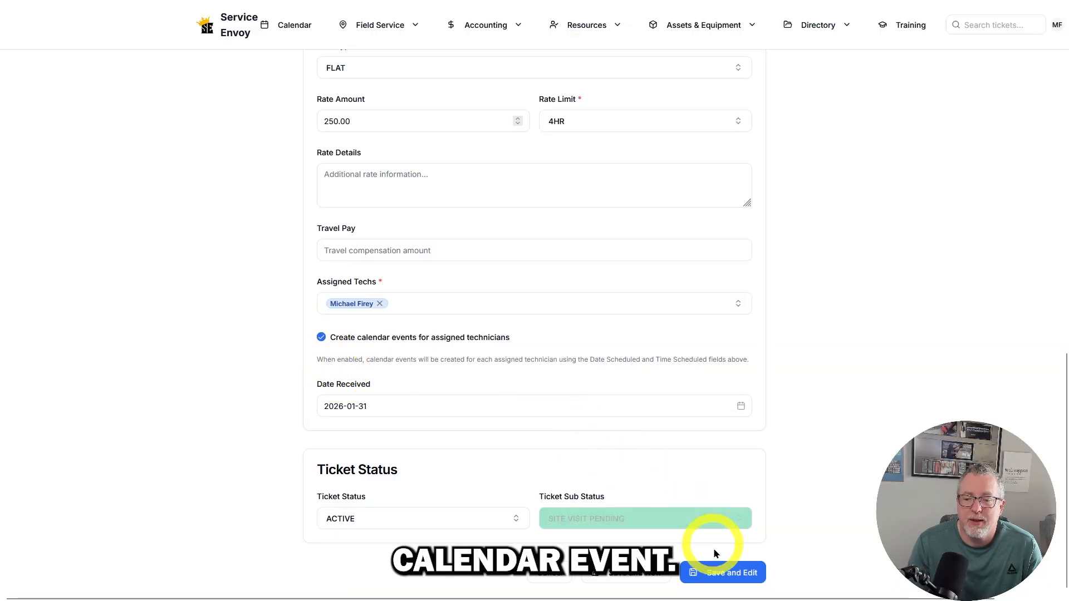
pyautogui.click(718, 572)
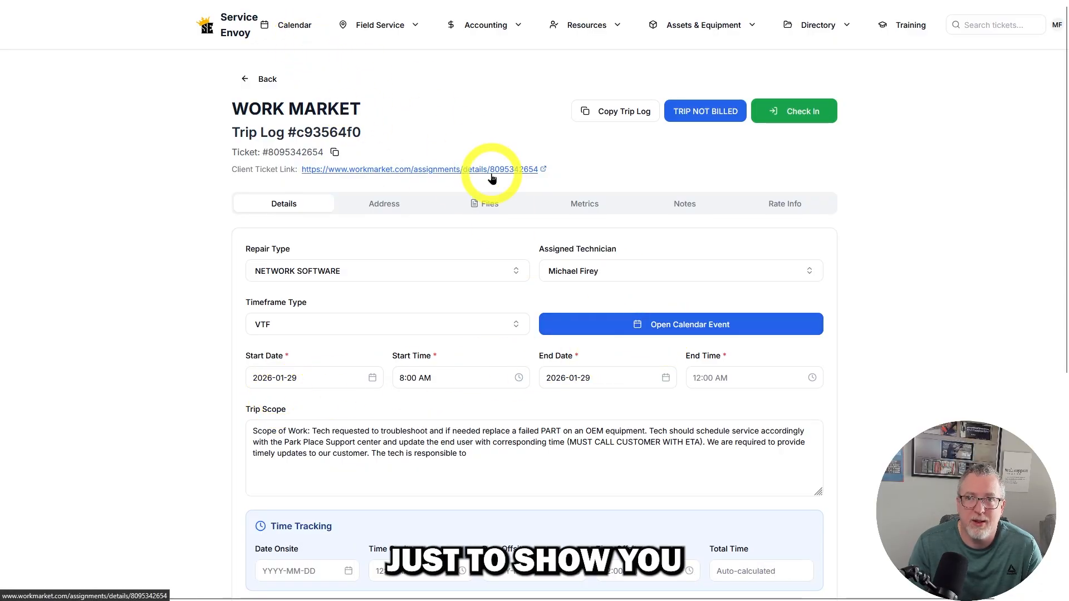
# - Open the trip log's calendar event, and review today's, tomorrow's and unclosed trip logs on the dashboard
pyautogui.click(601, 323)
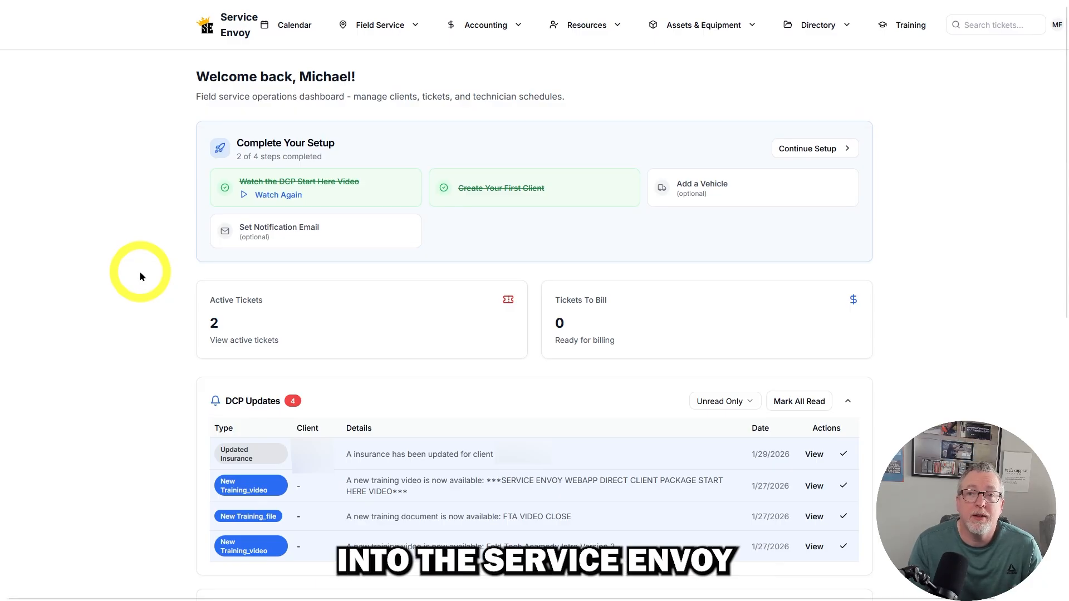
pyautogui.scroll(-6, 140, 276)
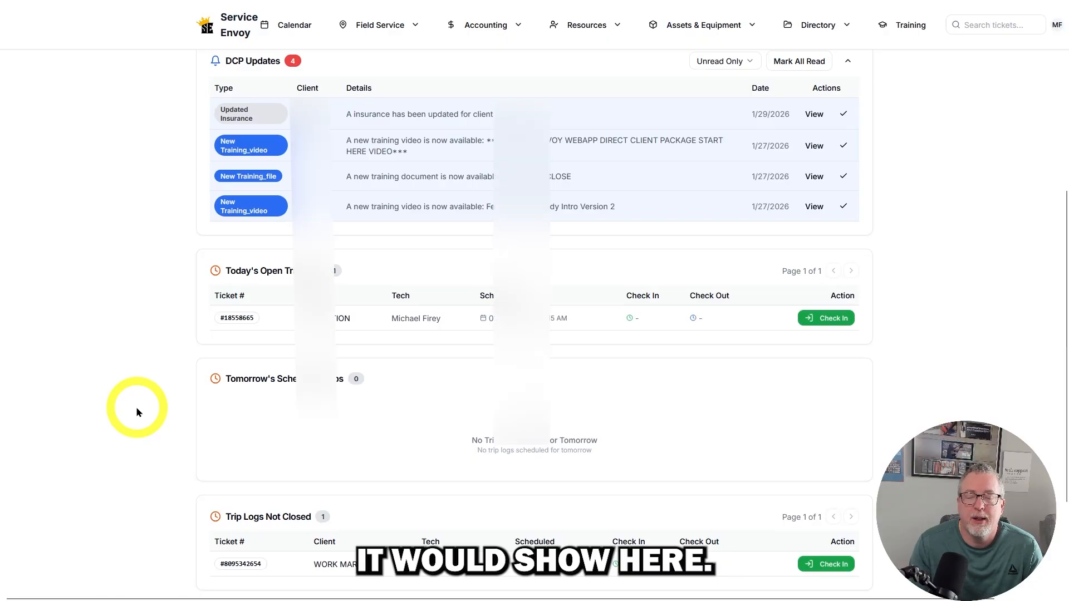
pyautogui.scroll(5, 137, 412)
# - View the full listing of field service tickets and the full listing of trip logs
pyautogui.click(372, 29)
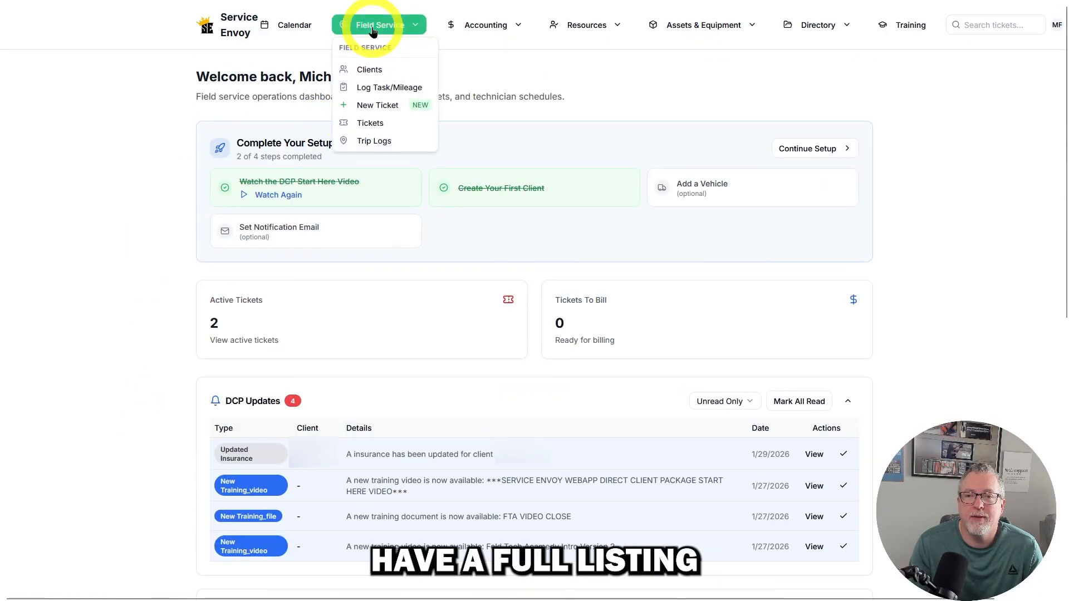
pyautogui.click(375, 122)
pyautogui.click(372, 25)
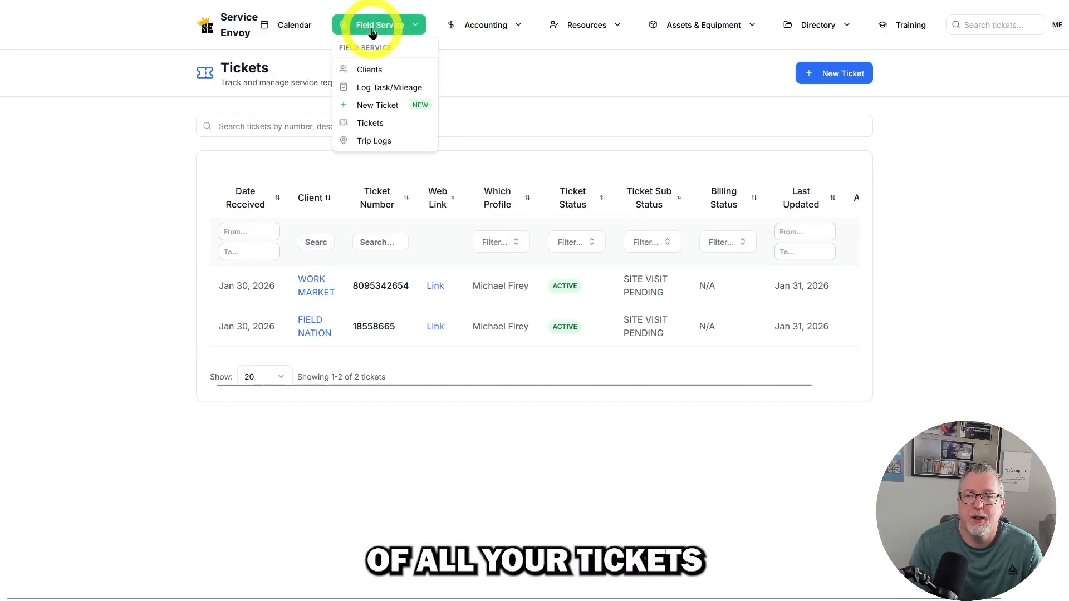
pyautogui.click(371, 141)
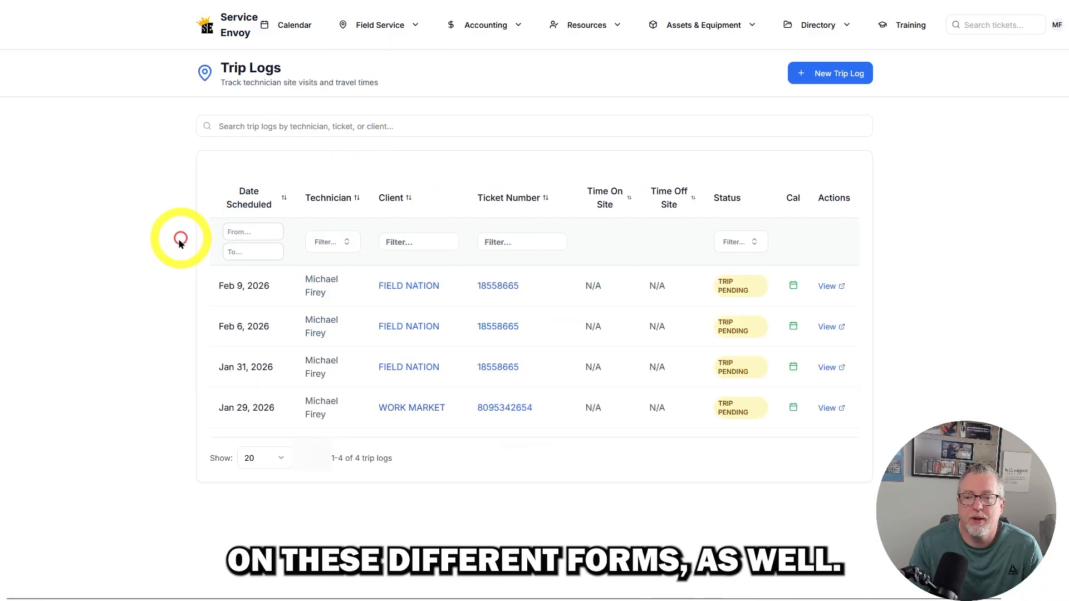